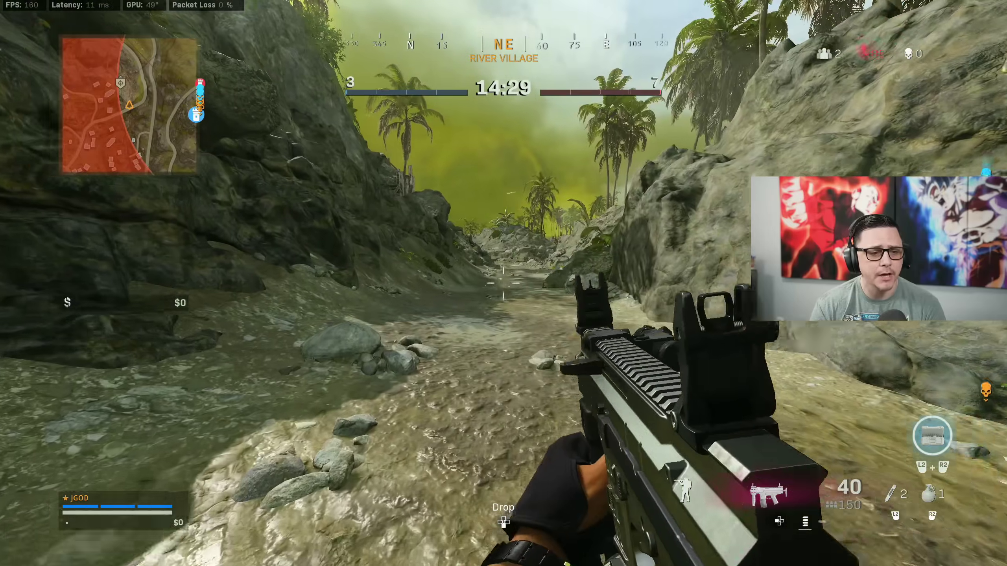
Fire down the rocky riverbed while aiming at enemies, then advance through the jungle.
drag(504, 283, 503, 284)
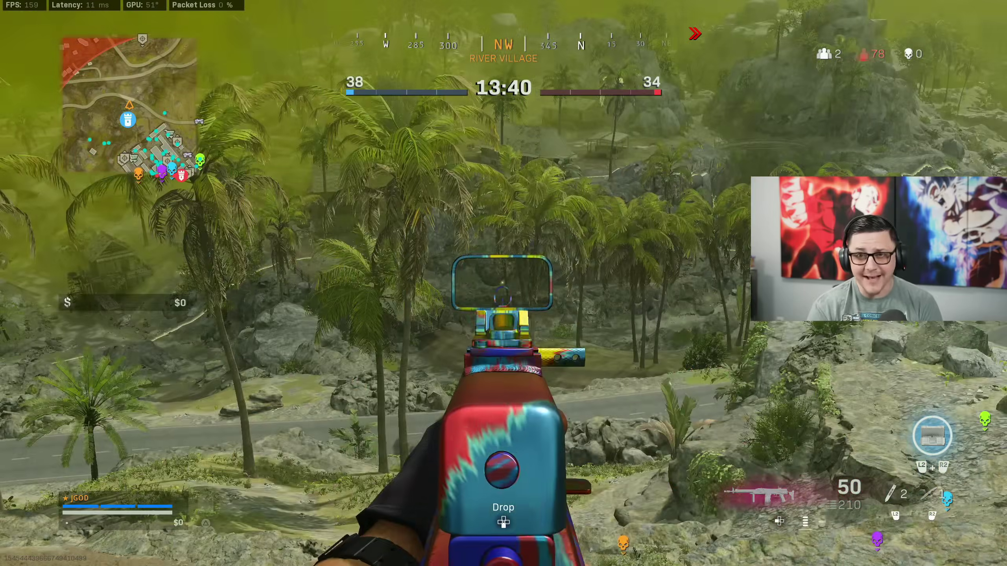
drag(504, 283, 504, 283)
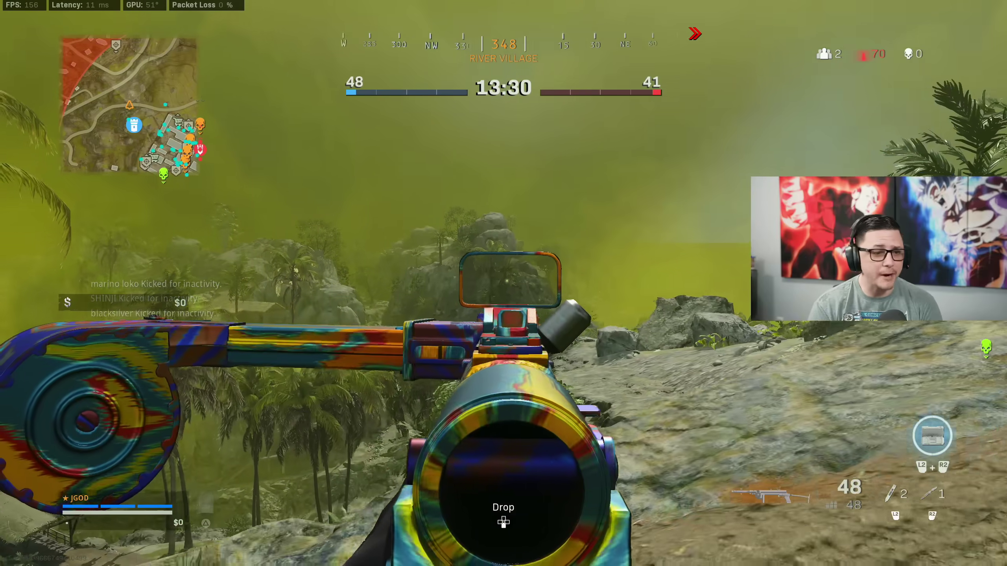
key(w)
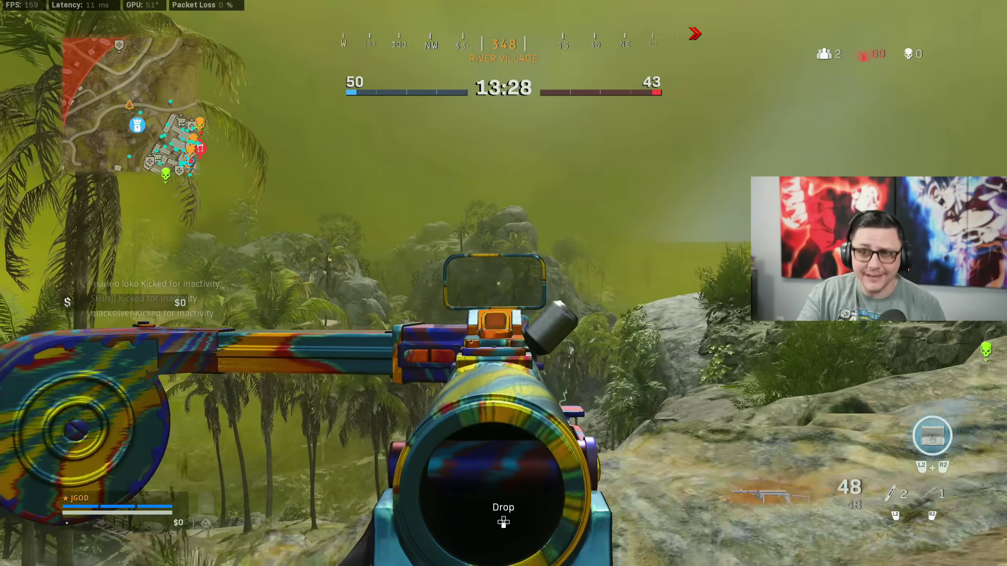
key(w)
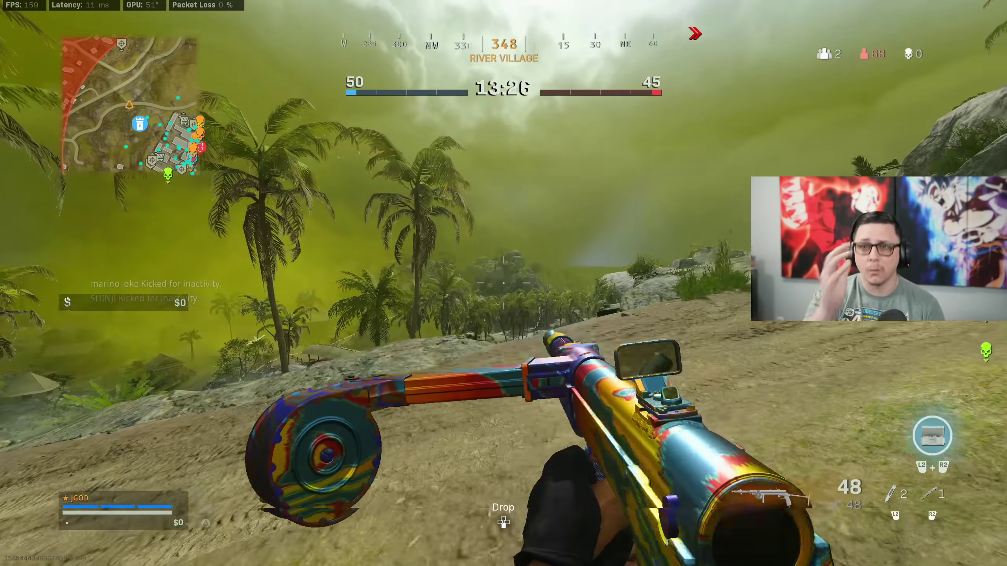
key(w)
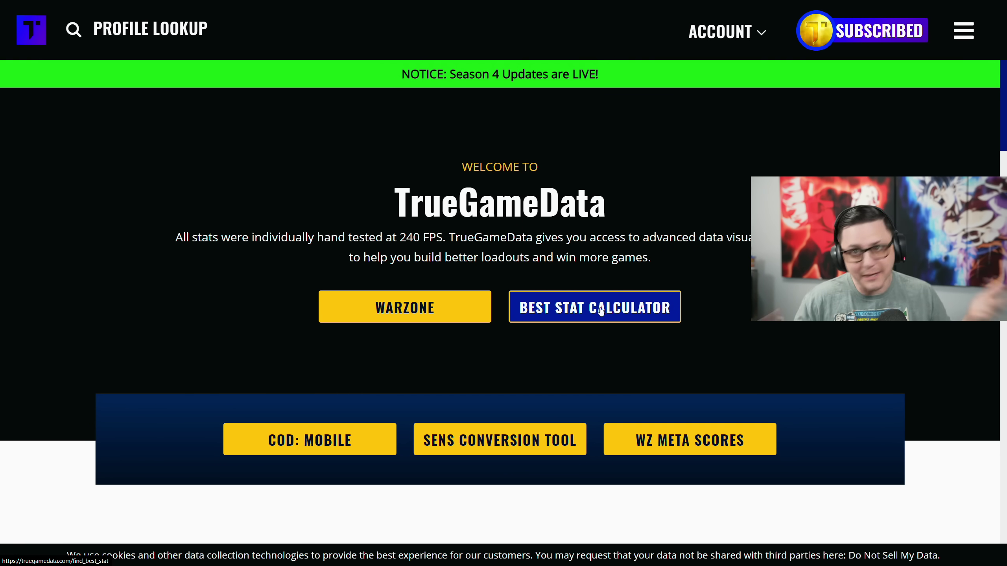
Open the Best Stat Calculator, choose the SMG category and add all VG, MW and CW SMGs.
click(601, 310)
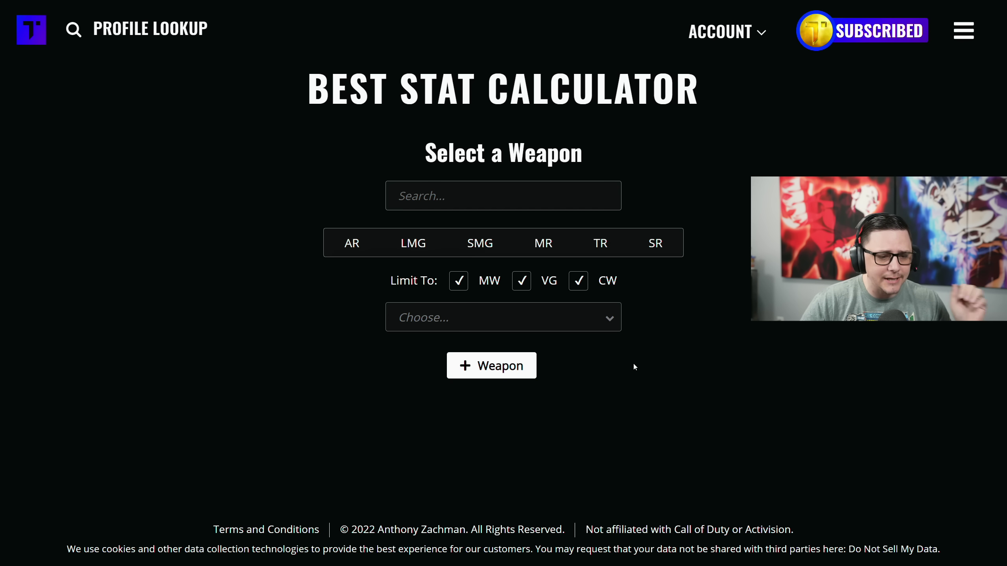
click(359, 248)
click(462, 249)
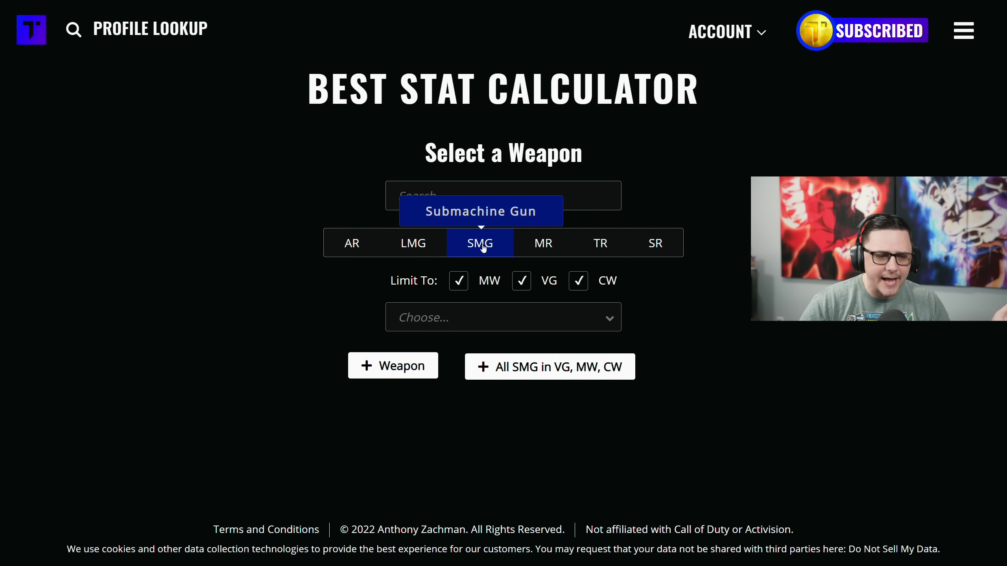
click(557, 371)
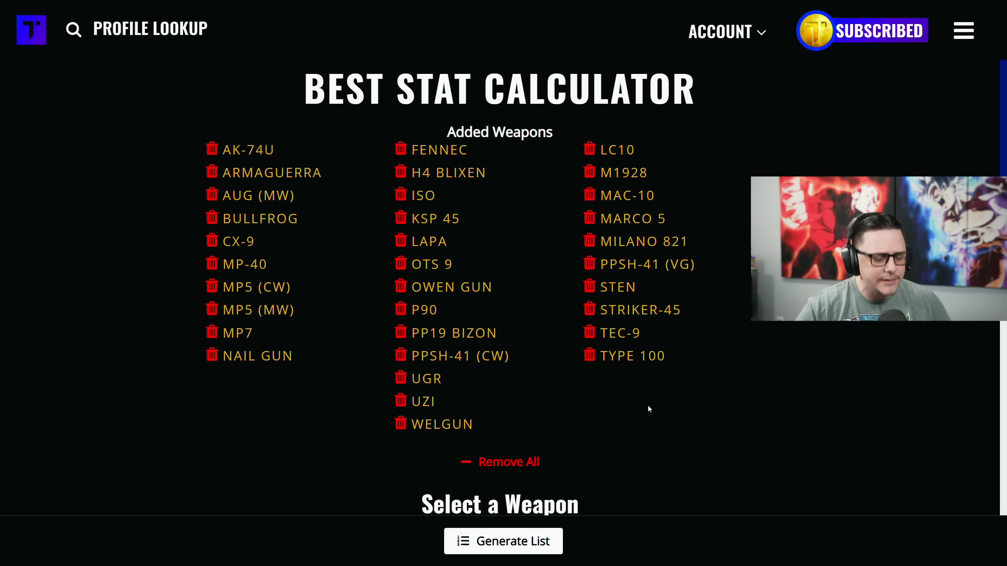
Lower the calculation range from 14 to 9.
scroll(620, 370, down, 5)
scroll(569, 362, down, 2)
click(508, 382)
scroll(646, 374, down, 4)
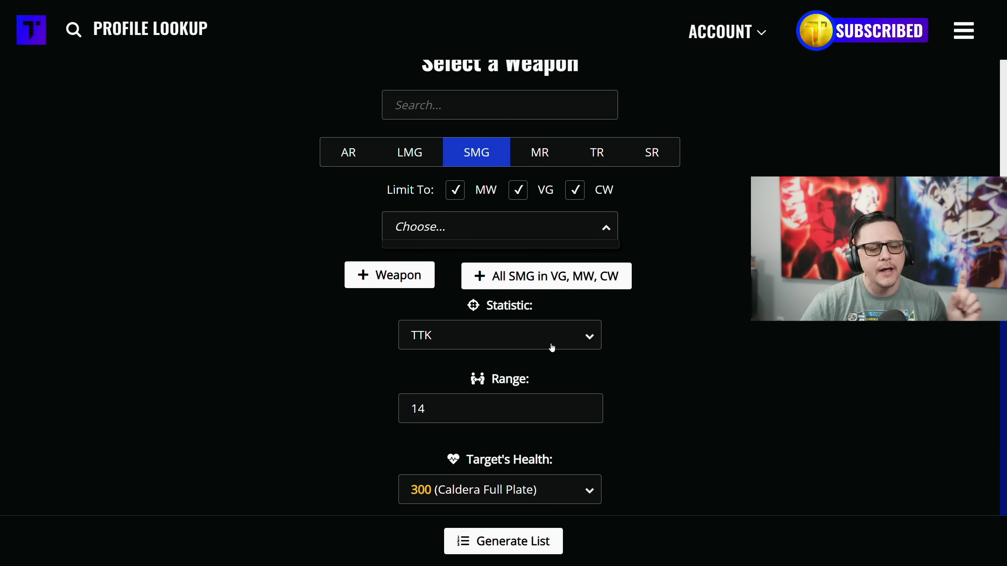
click(600, 417)
click(601, 417)
click(600, 417)
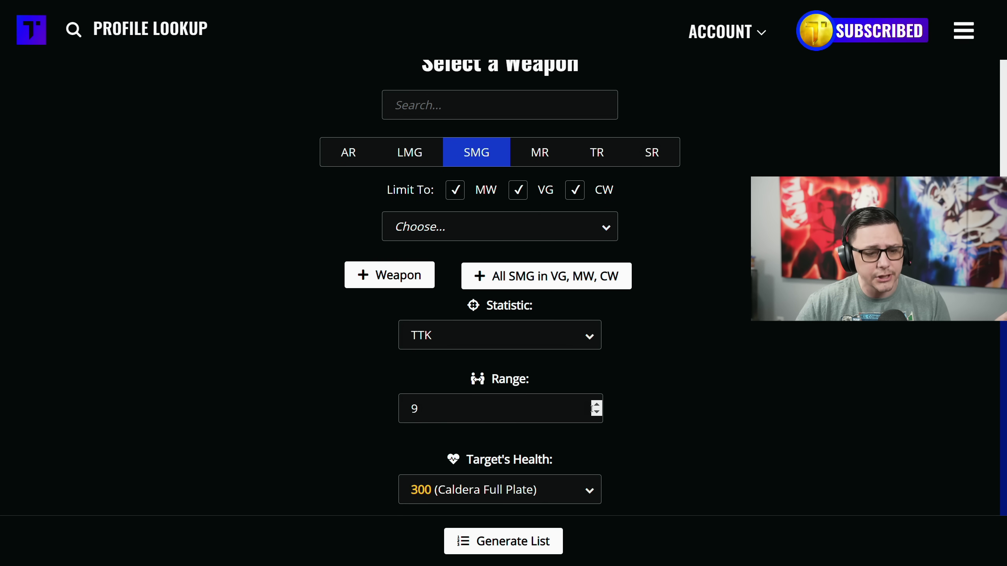
Generate an ADS-time ranking and sort it quickest first, with MP5 (MW) at 116 ms.
click(509, 345)
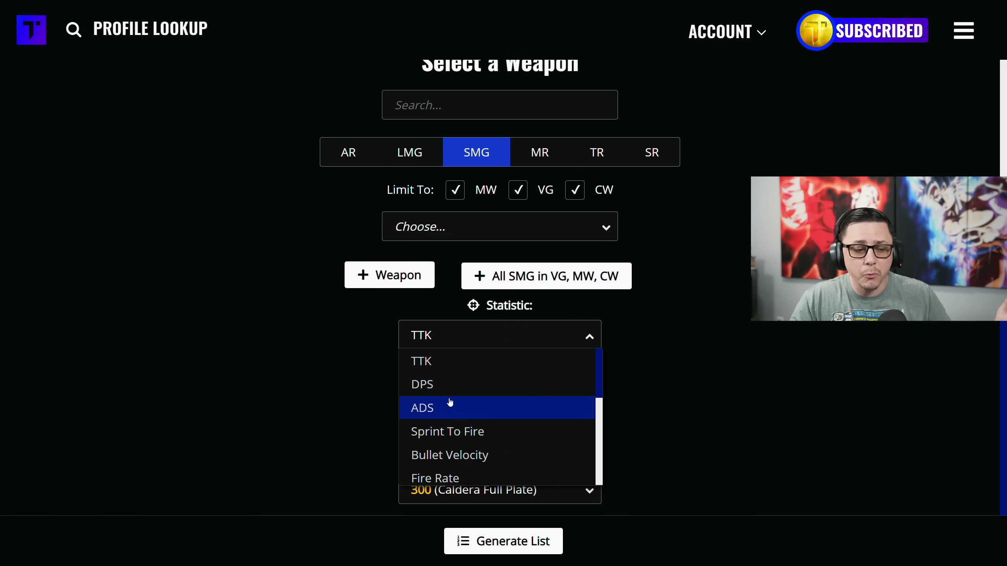
click(446, 413)
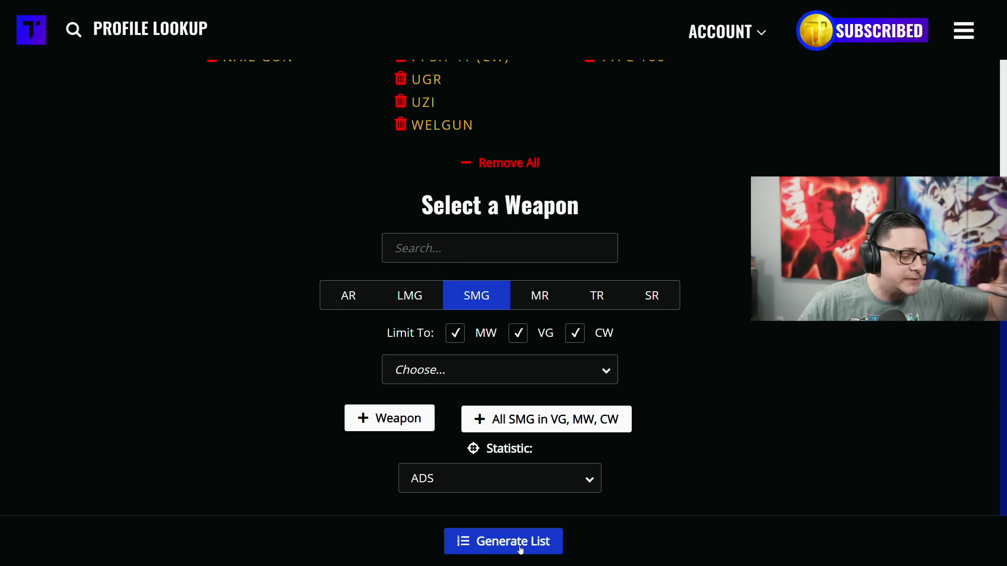
click(507, 541)
scroll(728, 355, down, 5)
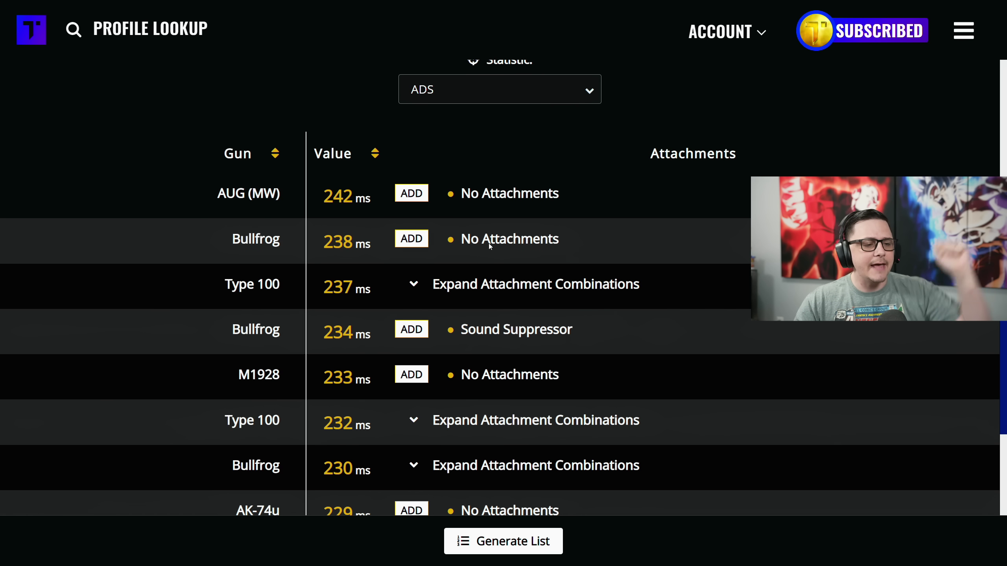
click(348, 155)
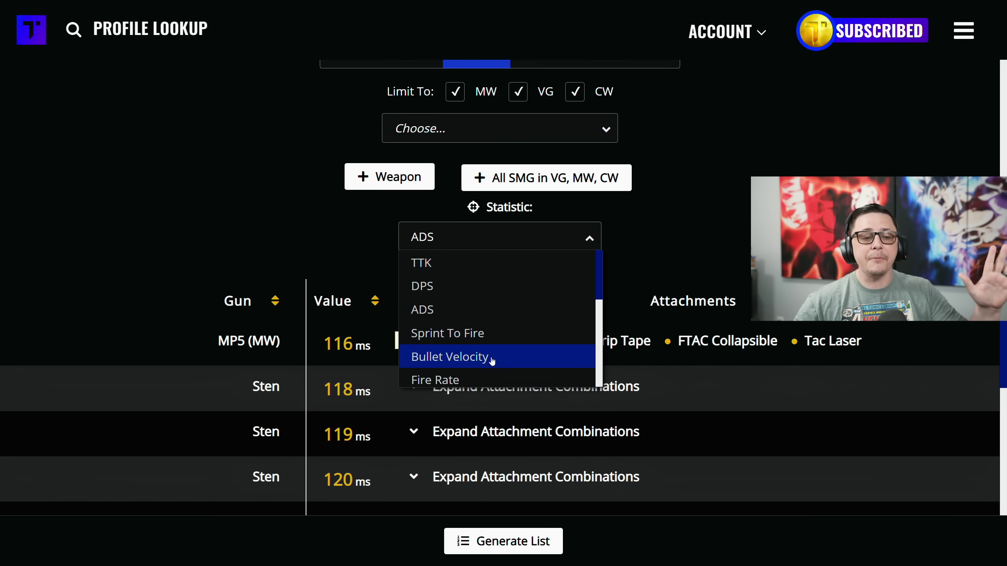
Rank the SMGs by bullet velocity, with the P90 leading at 2290 m/s, then switch to assault rifles.
click(490, 357)
scroll(575, 317, up, 6)
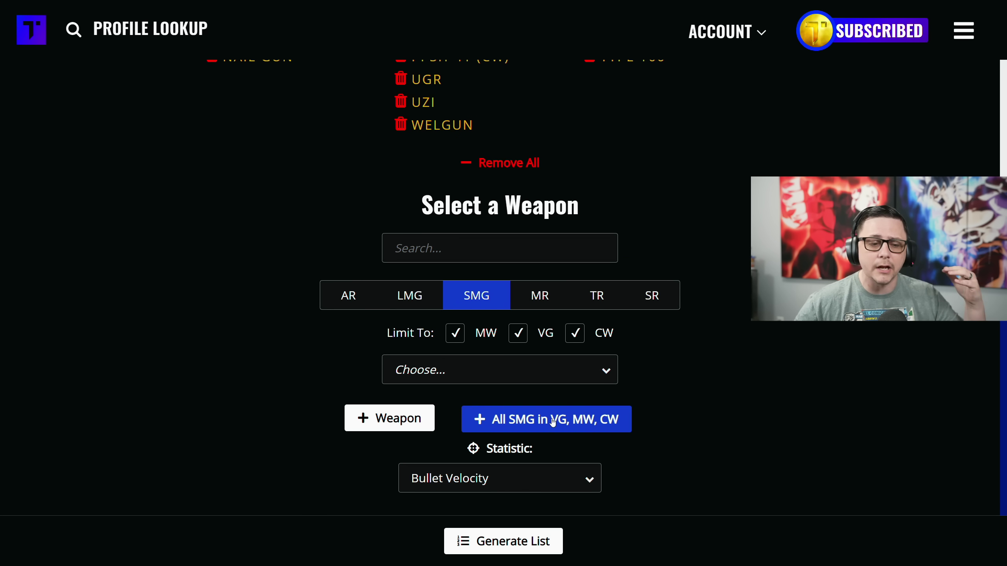
click(503, 541)
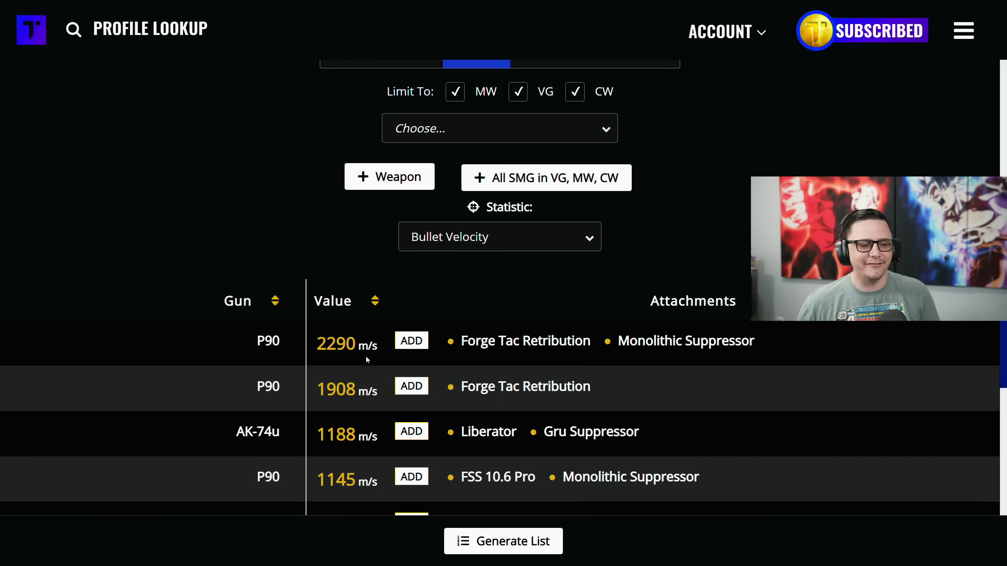
scroll(345, 408, down, 3)
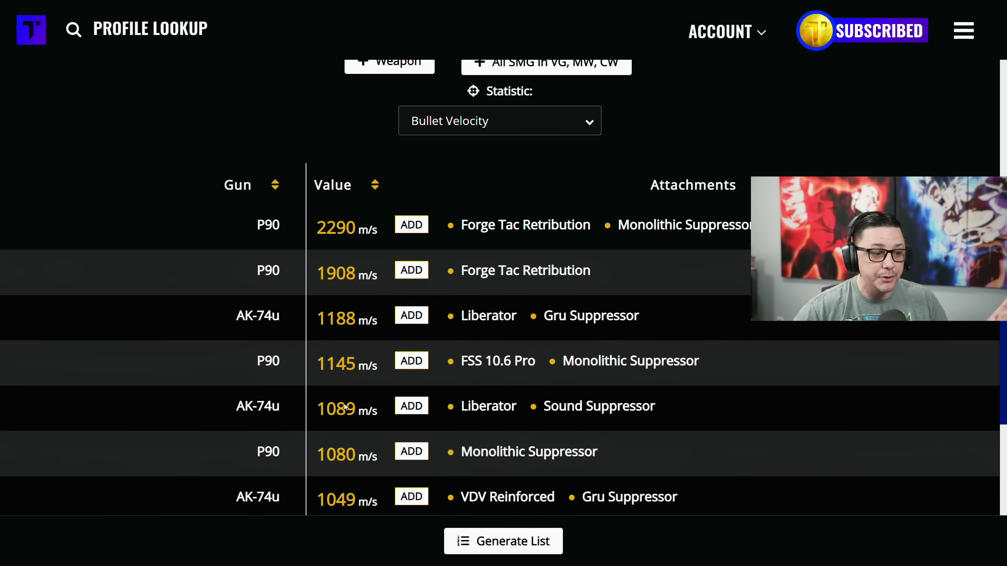
scroll(345, 408, down, 1)
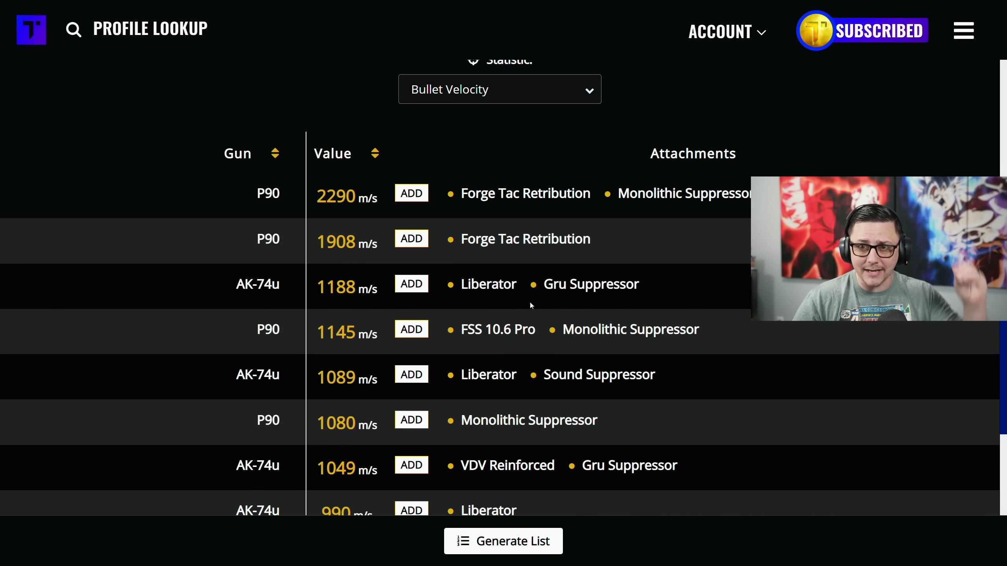
scroll(518, 301, up, 6)
click(348, 152)
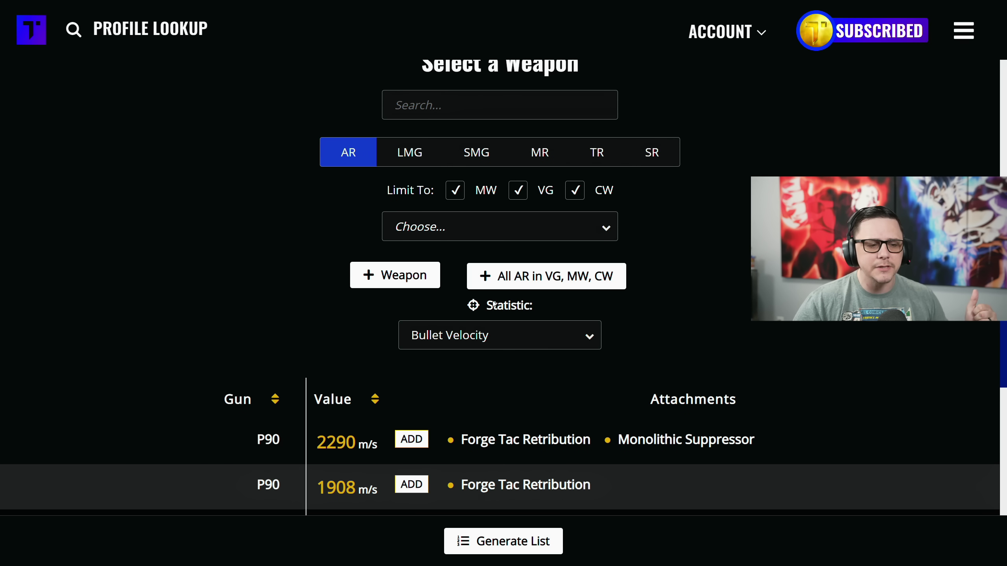
Regenerate the bullet velocity ranking with assault rifles included, sorted highest value first.
click(511, 545)
click(353, 405)
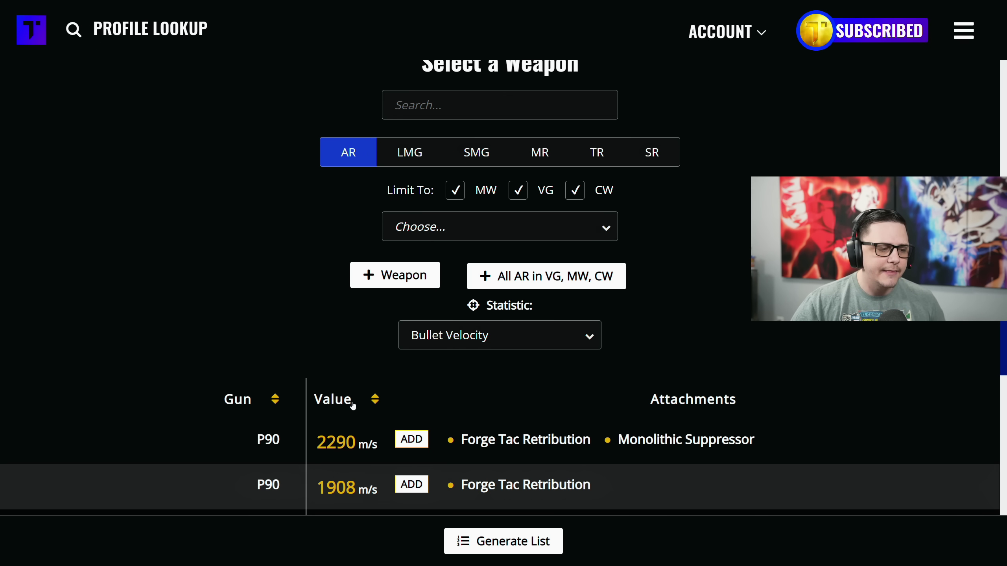
scroll(462, 405, down, 6)
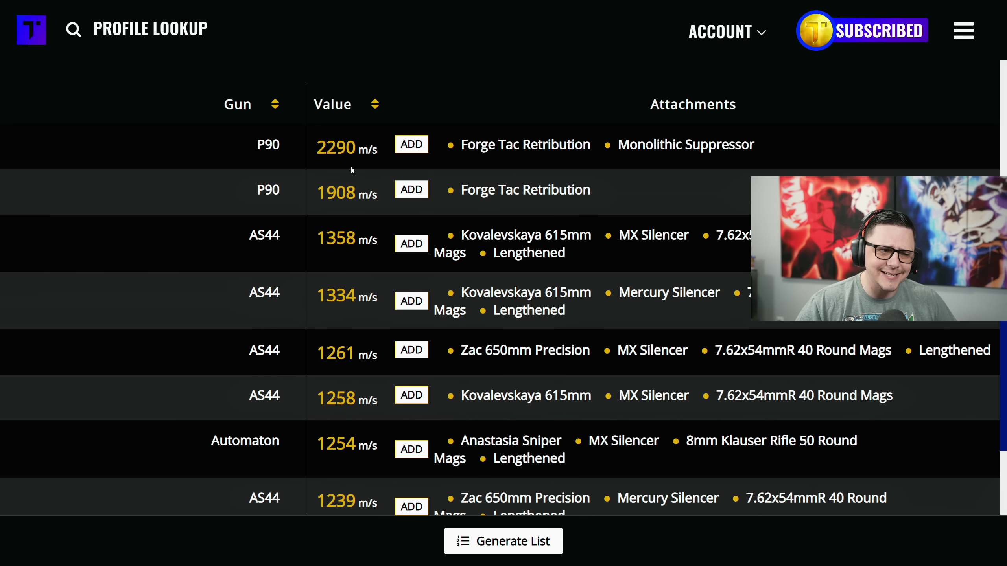
scroll(337, 301, down, 2)
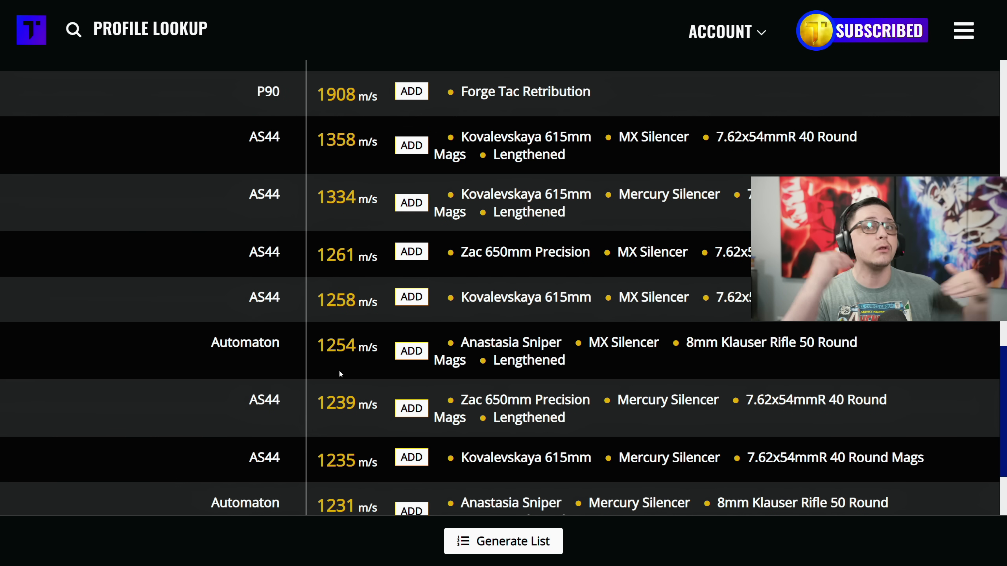
scroll(276, 363, up, 13)
scroll(491, 337, down, 5)
click(492, 335)
scroll(492, 380, down, 4)
Generate and review the Hipfire ranking for the added weapons.
click(484, 359)
scroll(483, 369, up, 3)
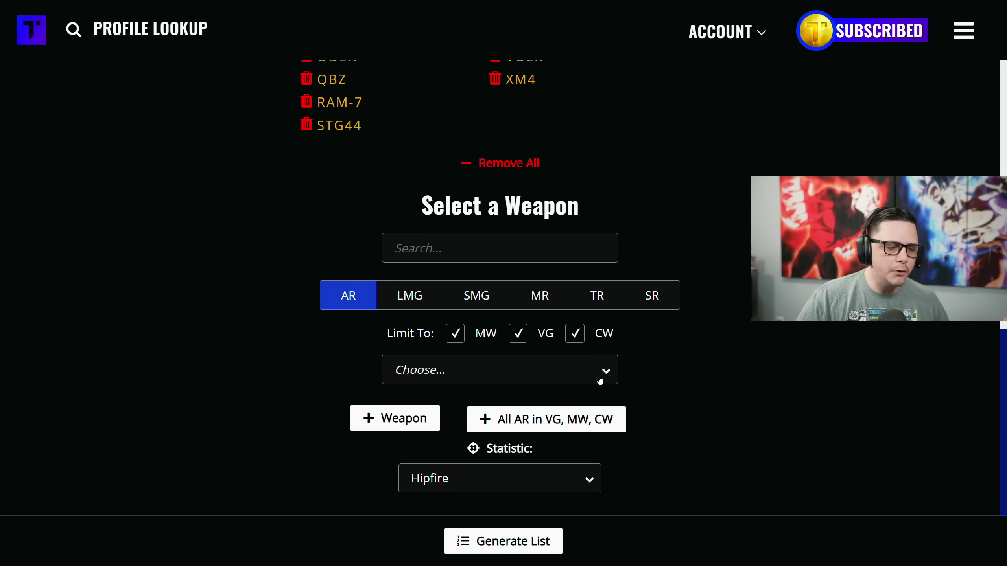
click(503, 541)
scroll(652, 331, down, 3)
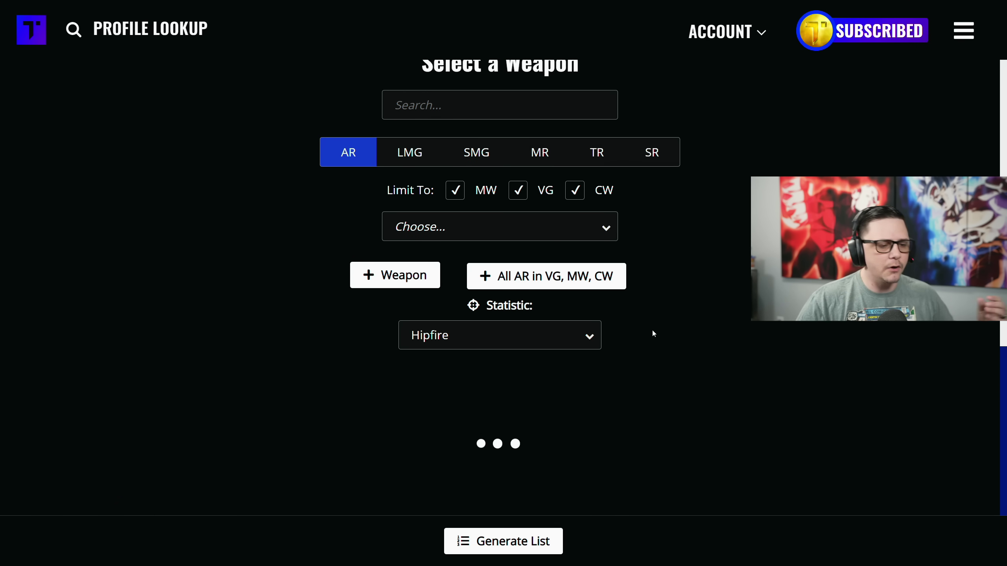
scroll(366, 302, down, 2)
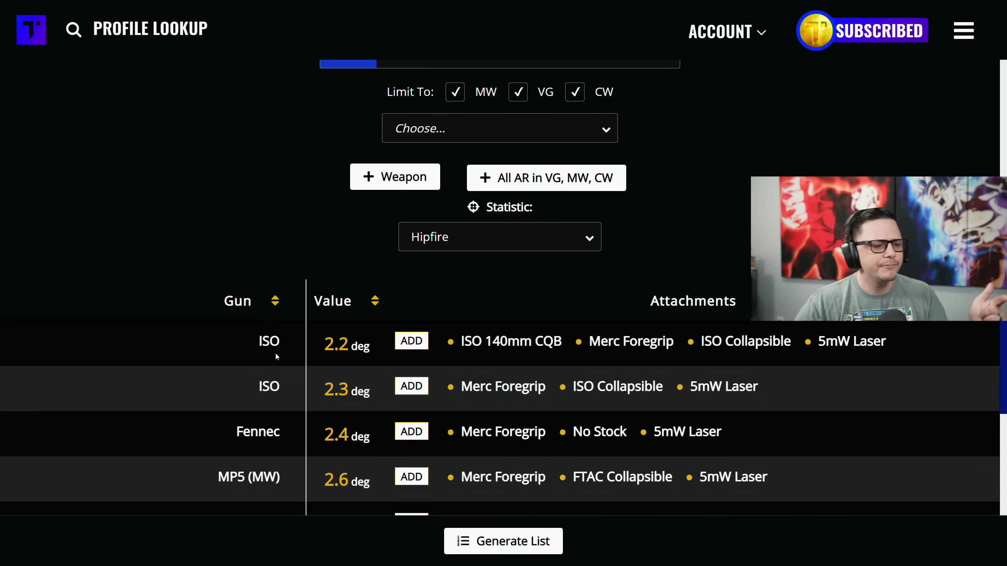
scroll(277, 356, down, 6)
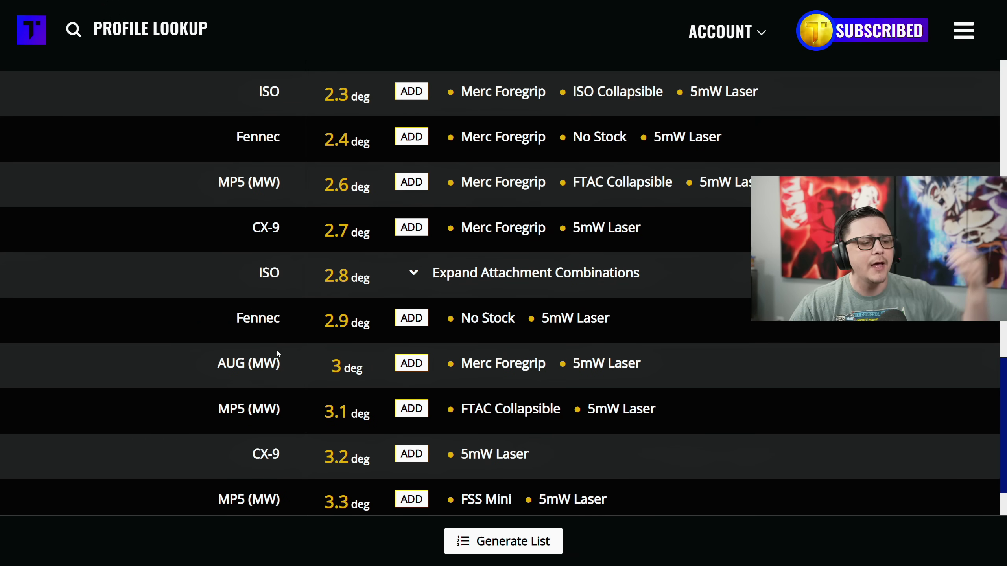
scroll(486, 360, up, 7)
Change the ranked statistic to DPS and switch to the LMG category.
click(474, 293)
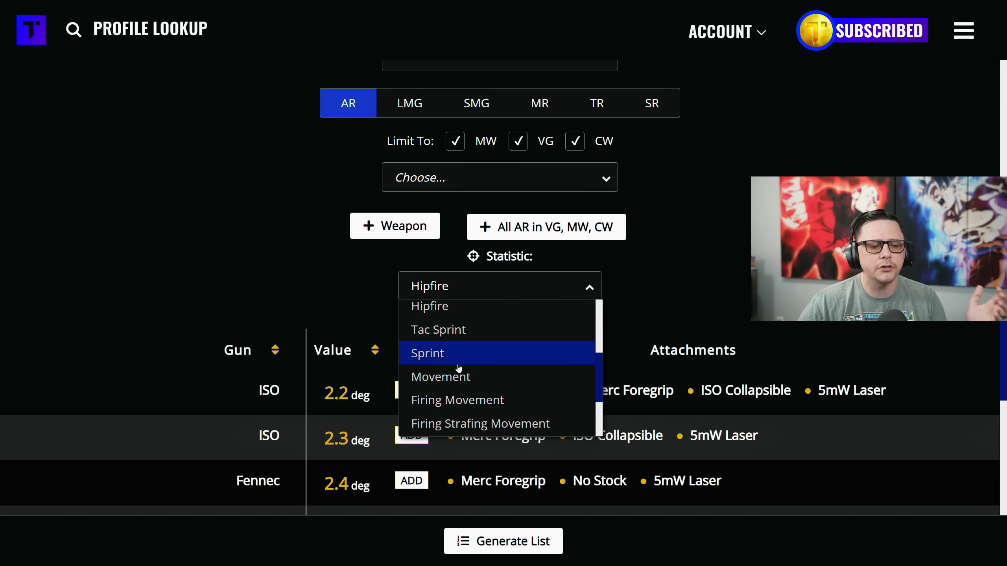
click(470, 331)
click(474, 473)
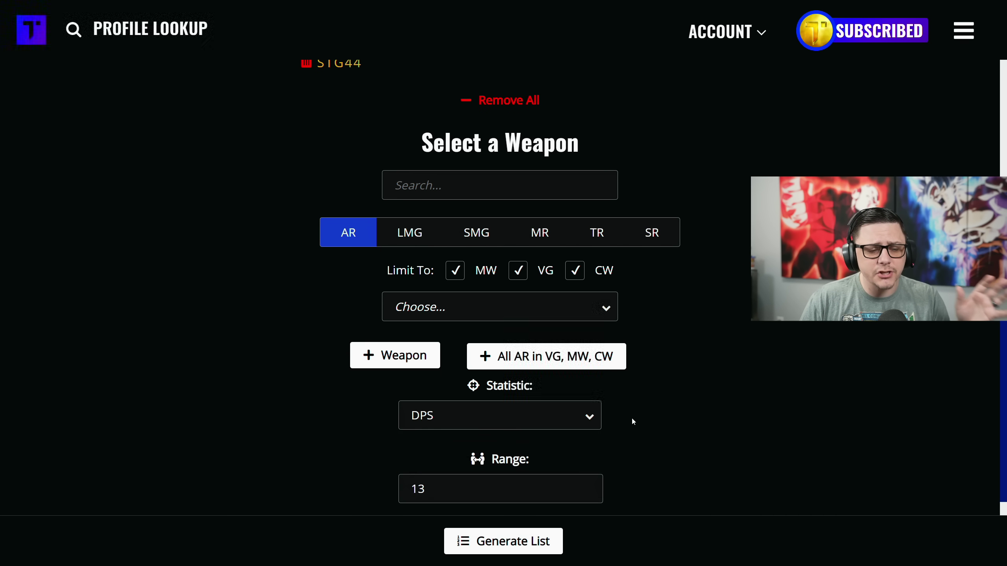
click(410, 233)
Add every LMG from VG, MW and CW to the weapon set.
click(523, 356)
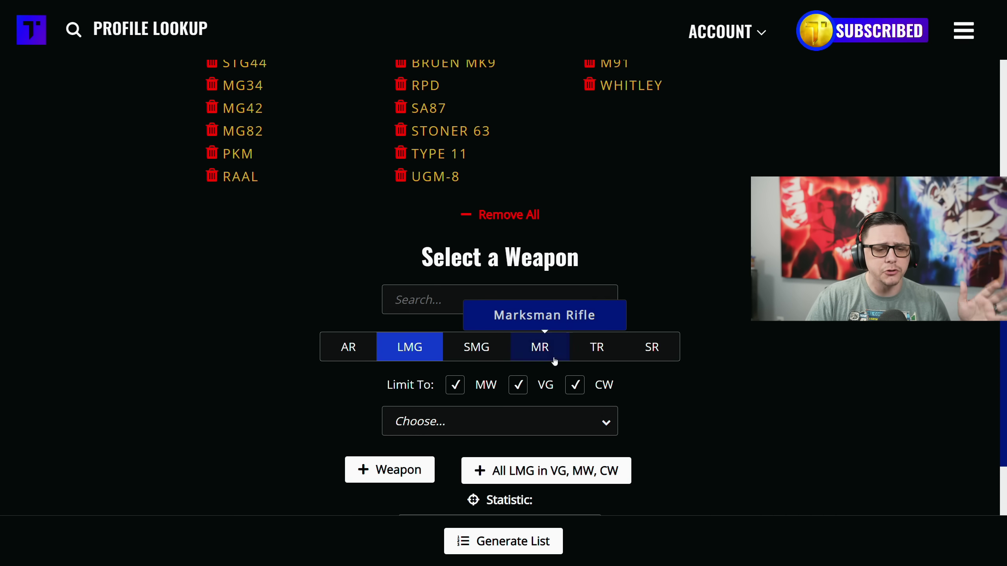
scroll(659, 290, up, 15)
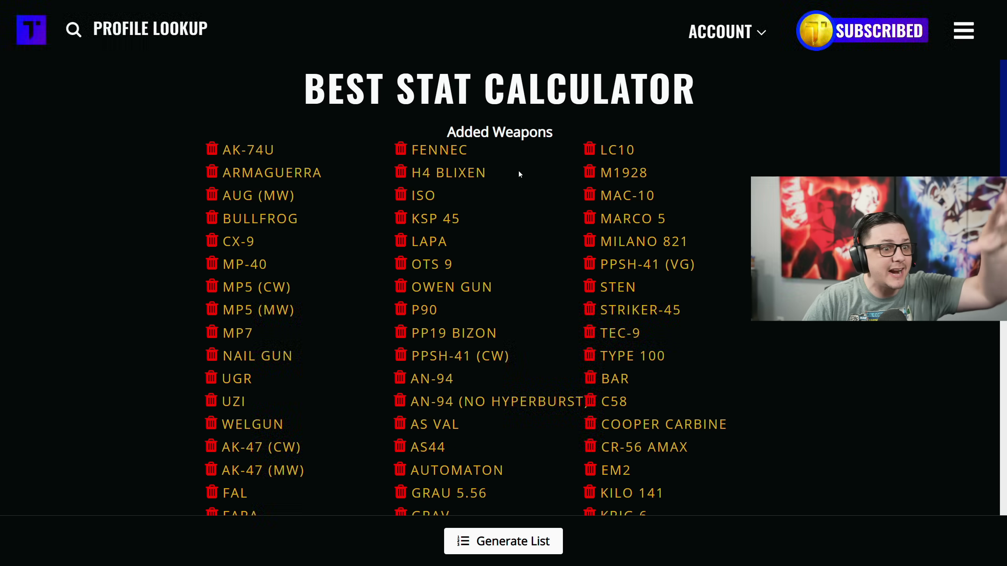
scroll(517, 169, down, 10)
scroll(534, 193, down, 10)
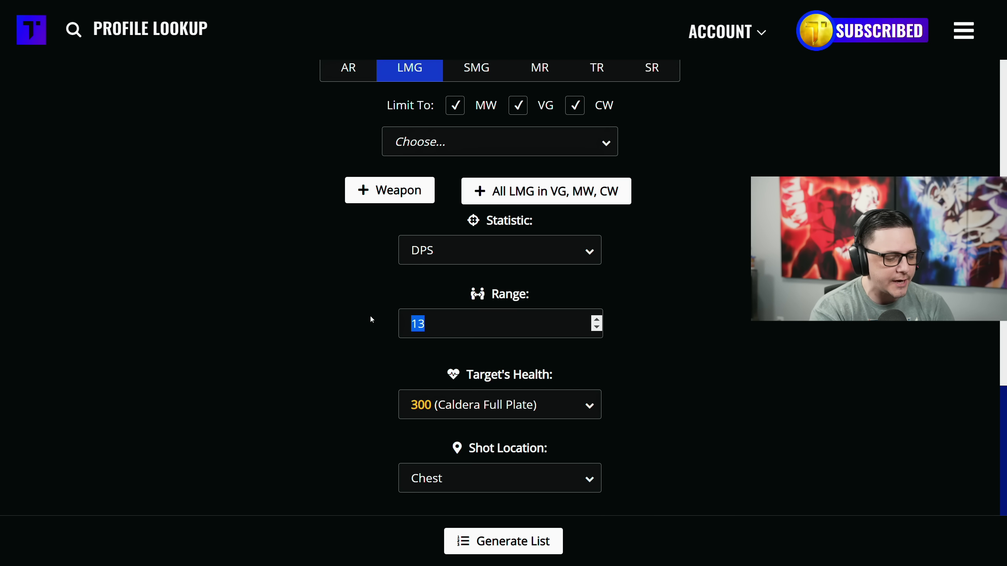
Set the DPS range to 100.
text(1000)
key(BackSpace)
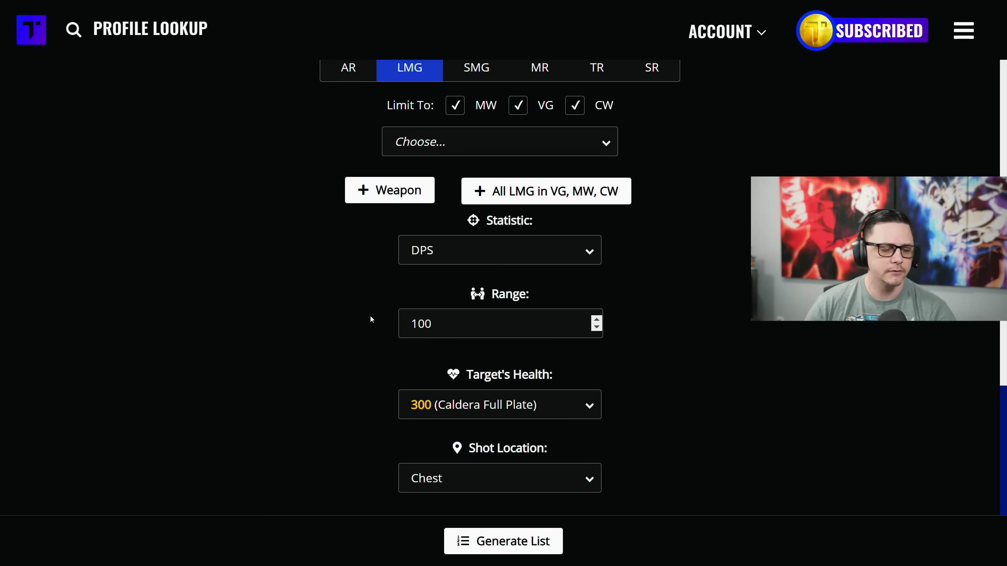
click(672, 356)
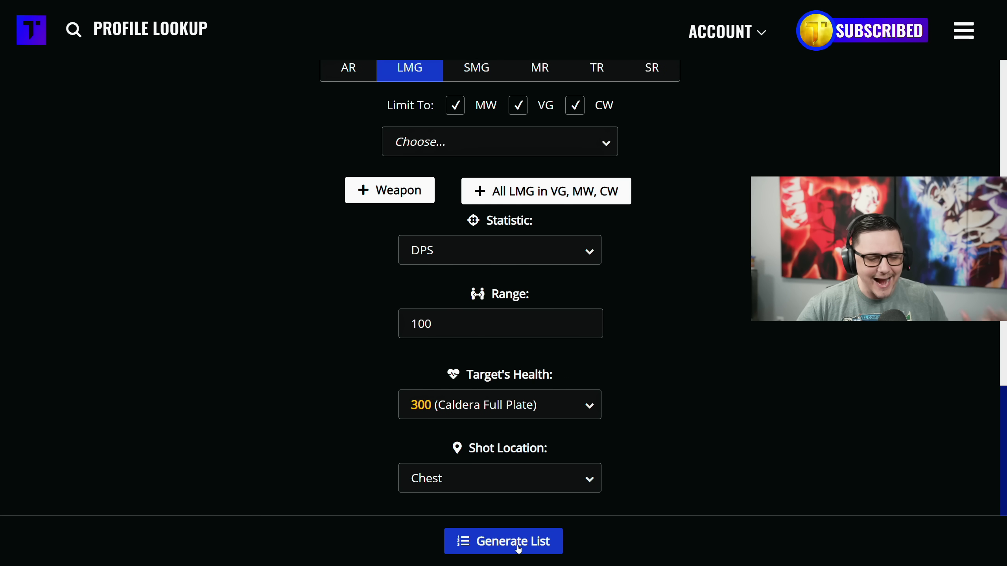
click(536, 484)
Set the shot location to Combination and generate the DPS ranking, topped by Marco 5 at 626.
scroll(523, 496, down, 2)
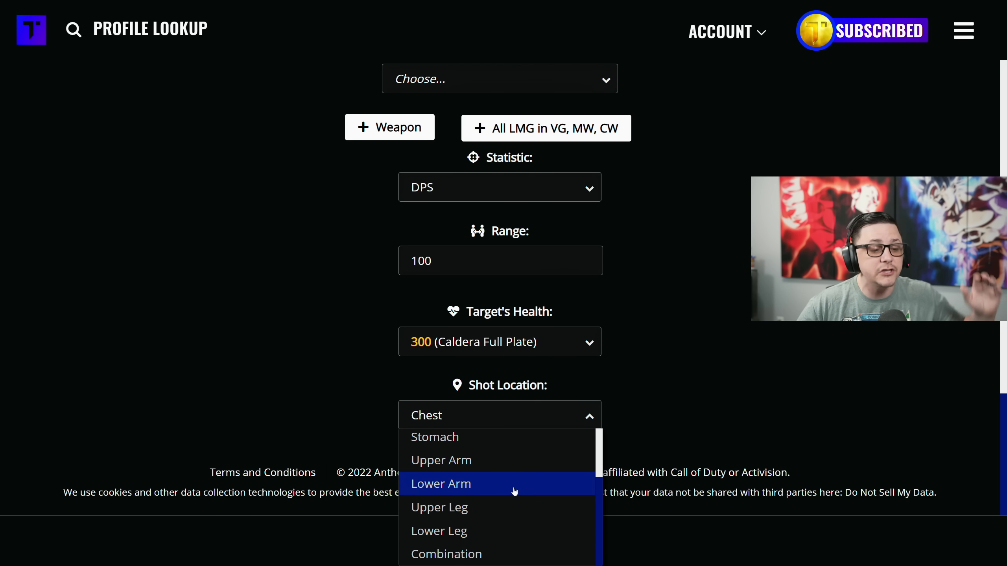
click(476, 552)
scroll(576, 267, down, 8)
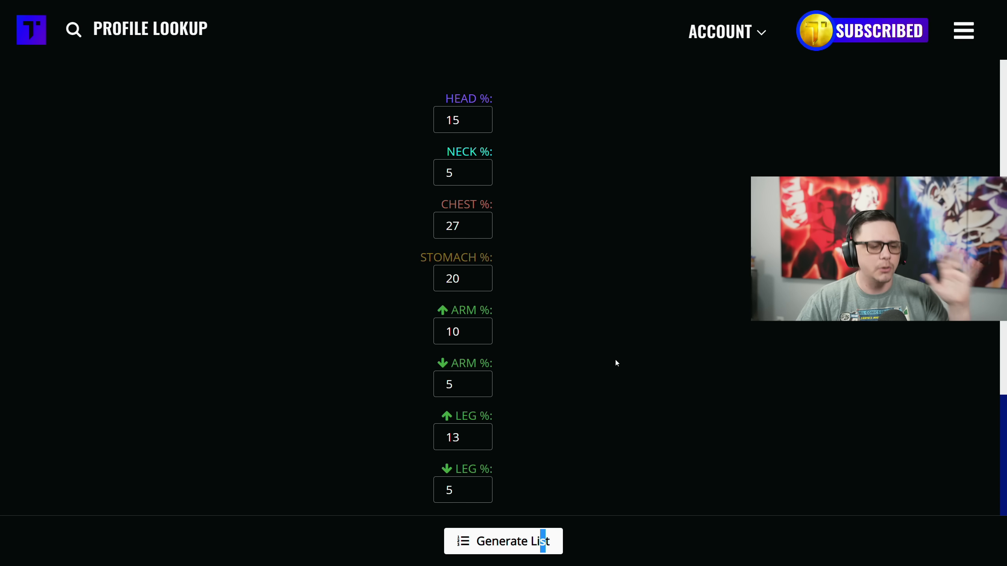
click(511, 545)
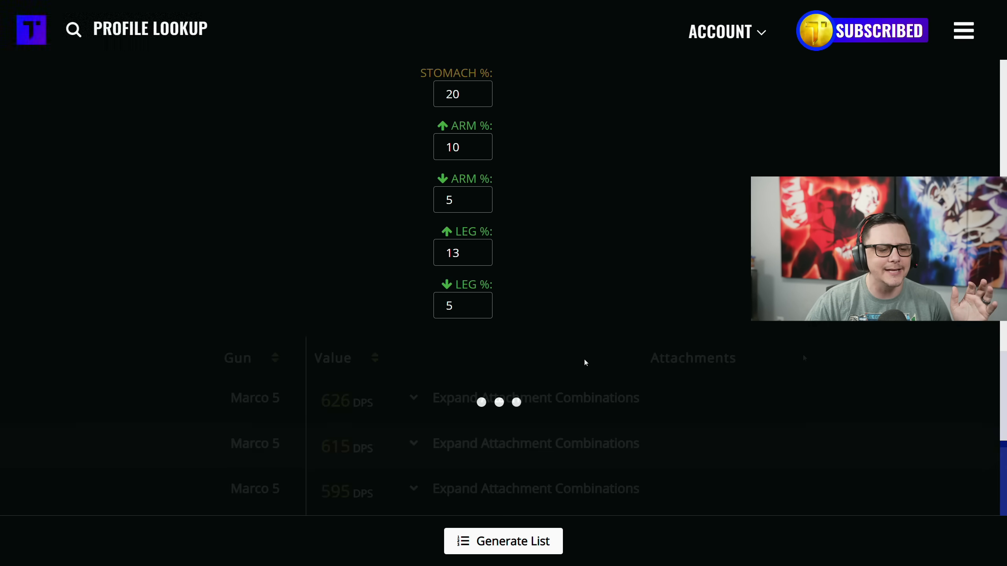
Browse the DPS results and view page 2, where an AS44 build appears at 548 DPS.
scroll(792, 363, down, 4)
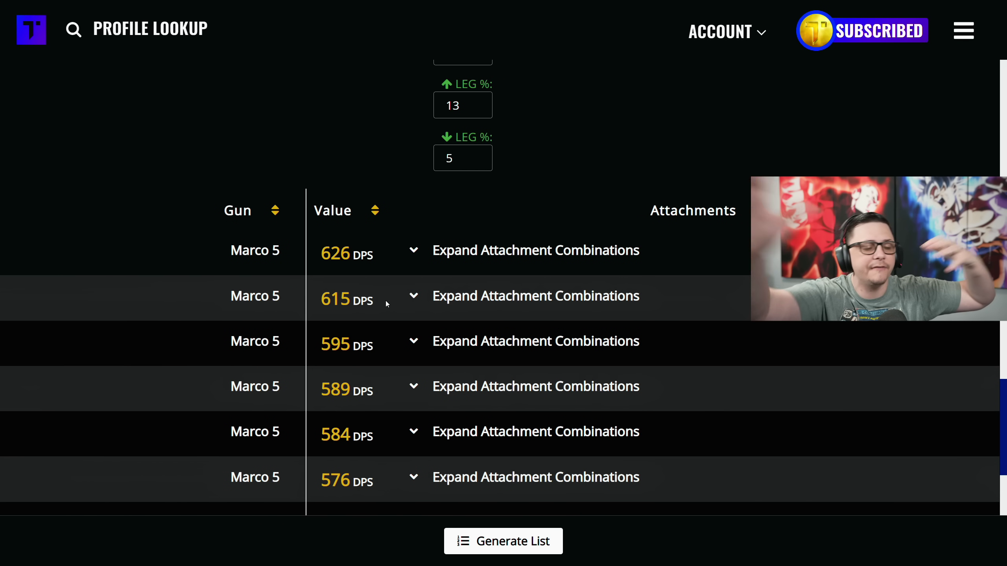
scroll(402, 312, down, 12)
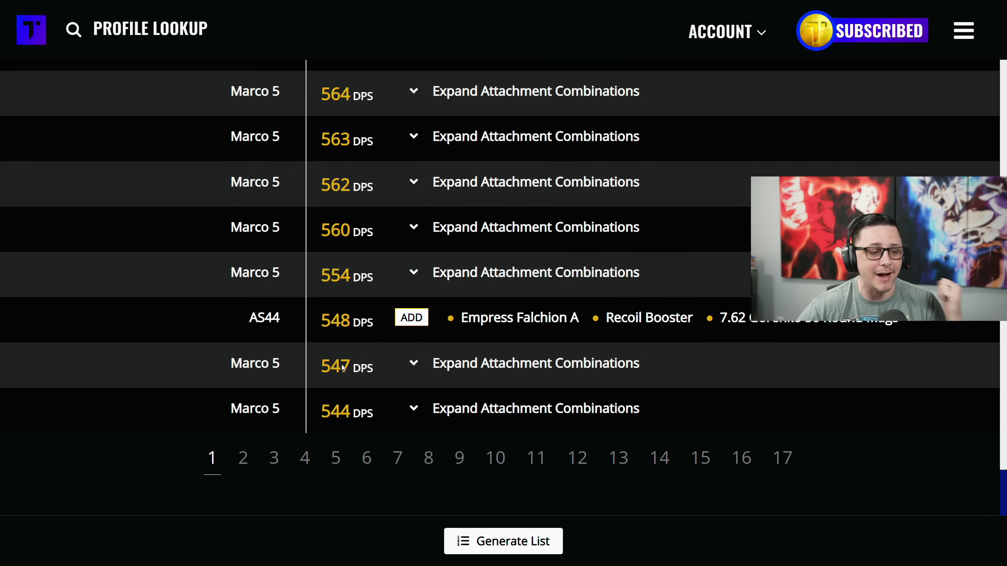
click(242, 459)
scroll(351, 321, up, 20)
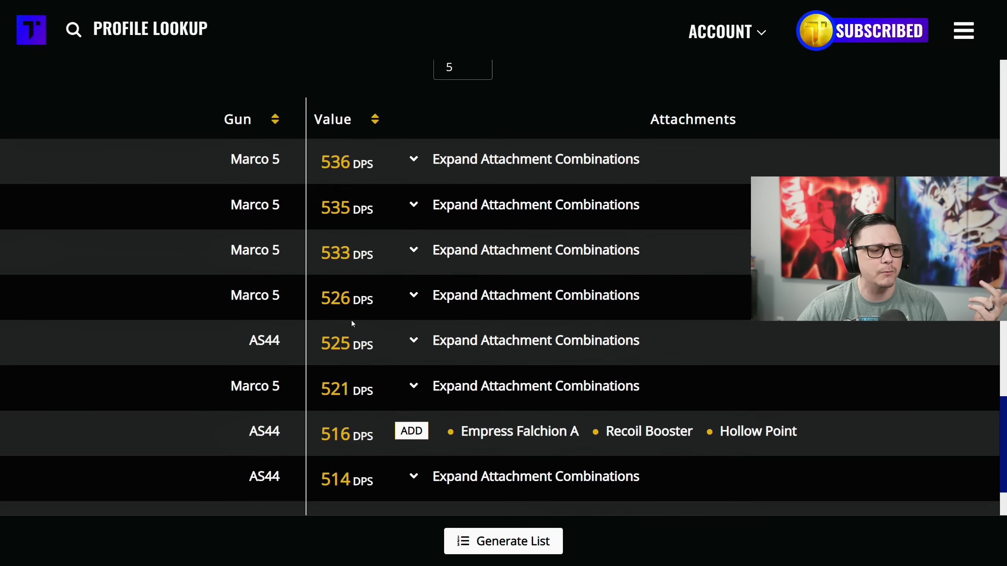
scroll(426, 326, up, 20)
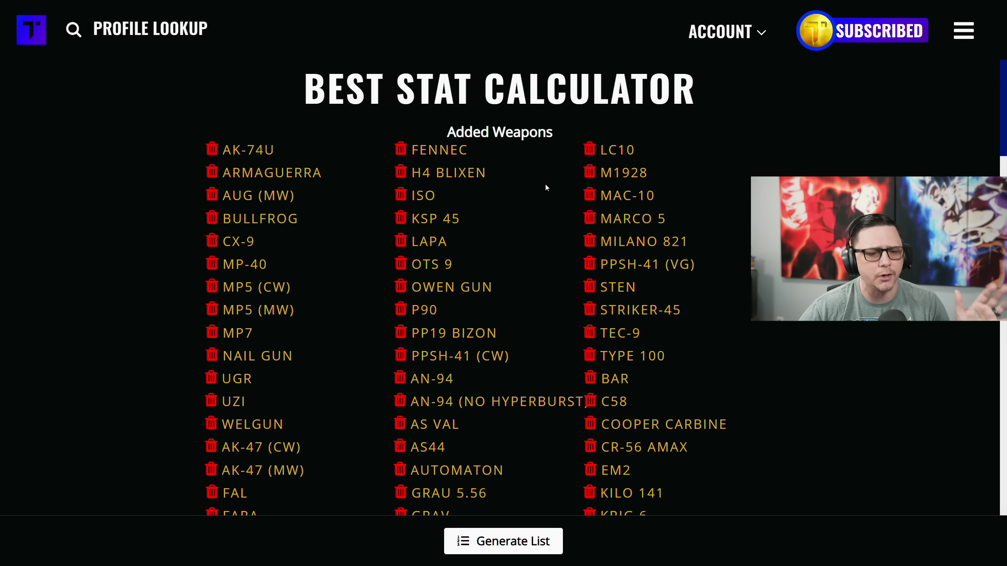
Remove MARCO 5 and AS44 from the Added Weapons list.
click(590, 221)
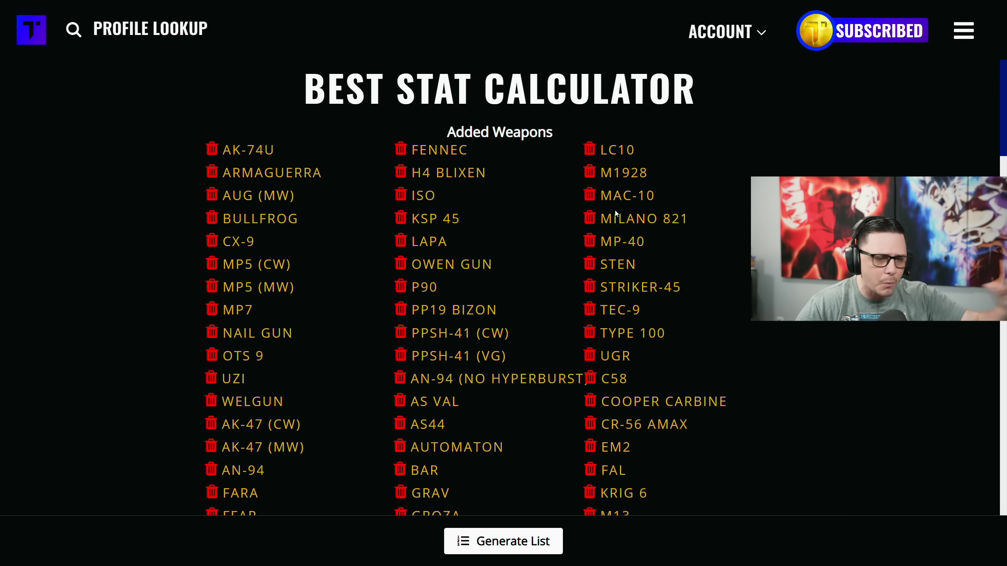
scroll(265, 306, down, 5)
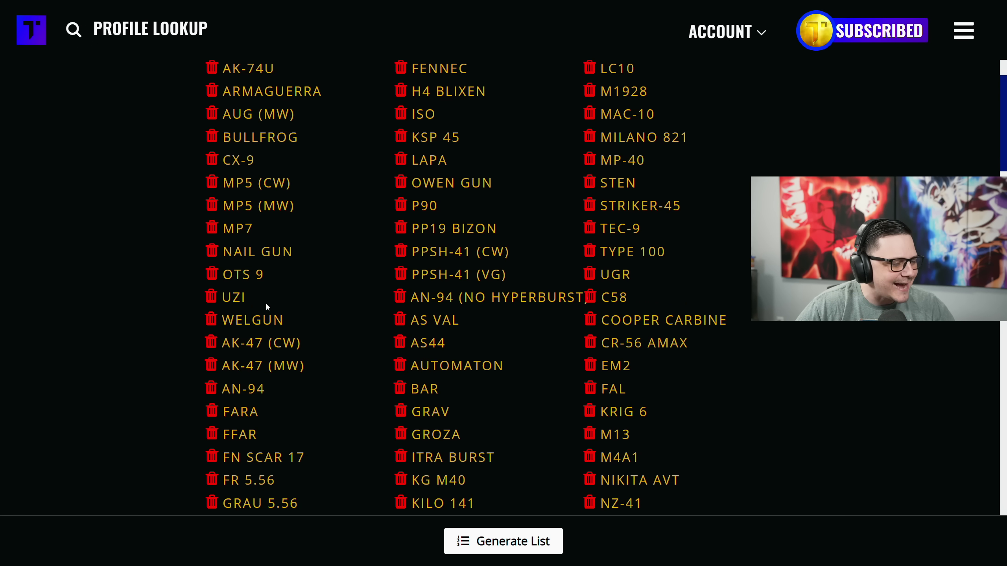
scroll(308, 306, up, 1)
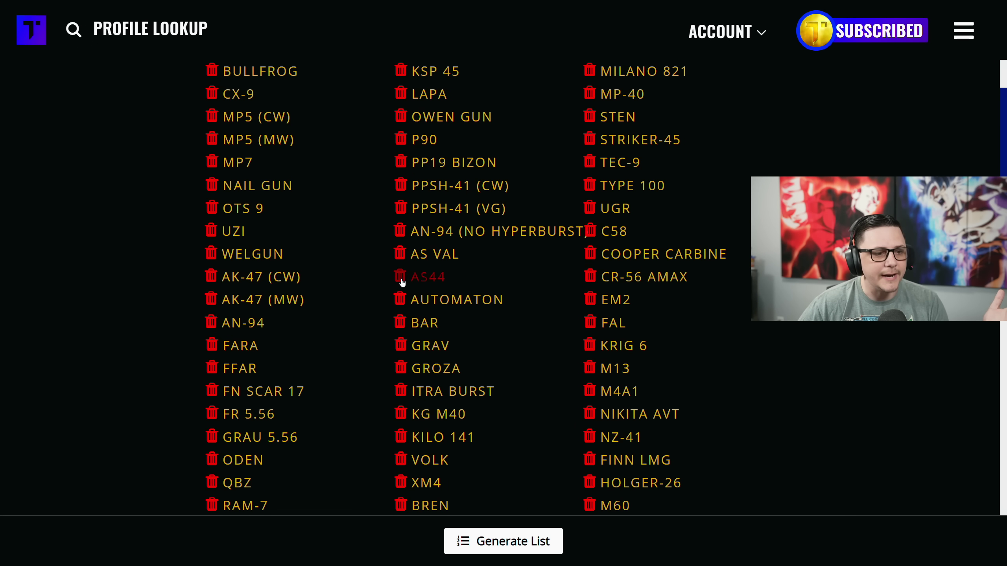
click(401, 283)
Review the new ranking led by M4A1 at 508 and expand Nikita AVT's attachment combinations.
scroll(533, 340, down, 10)
scroll(516, 317, down, 3)
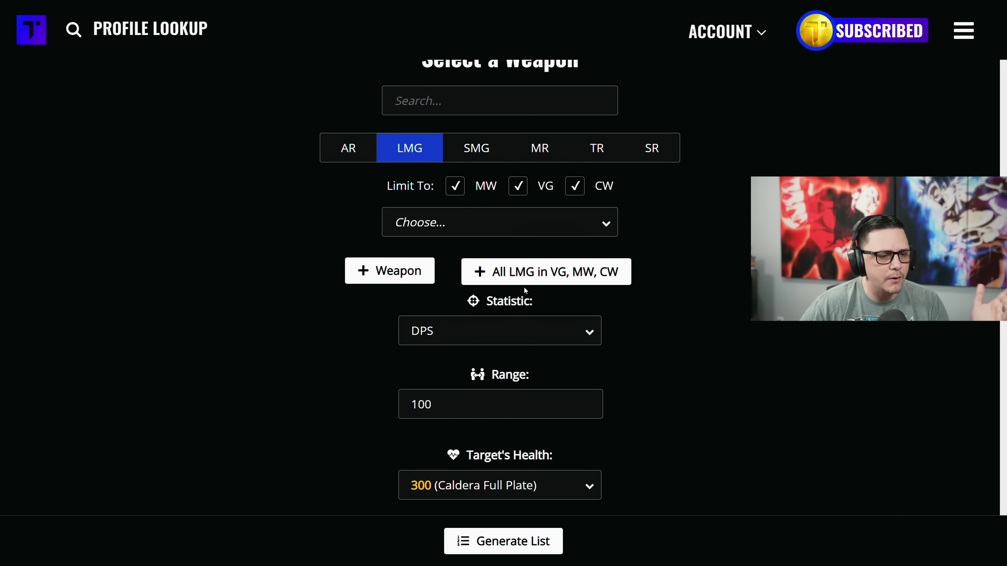
scroll(680, 441, down, 5)
scroll(686, 431, down, 10)
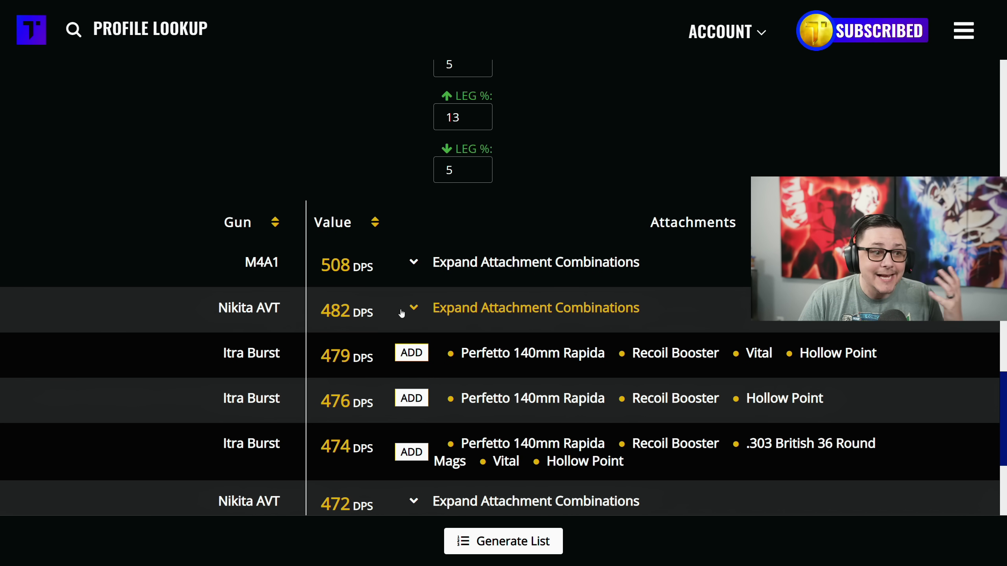
click(415, 309)
Uncheck VG and CW under Limit To so the weapon filter keeps only MW.
scroll(584, 311, down, 10)
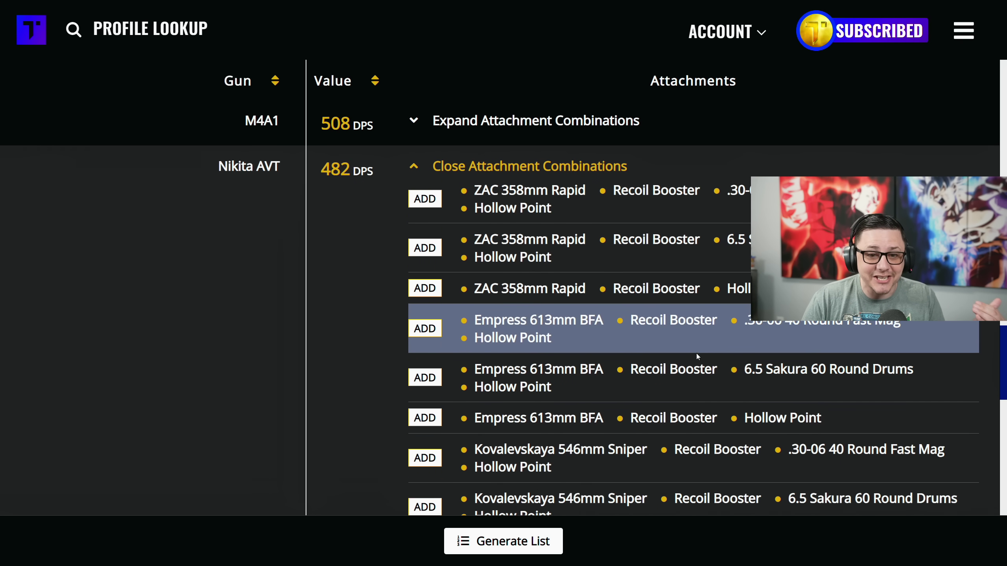
scroll(507, 258, up, 5)
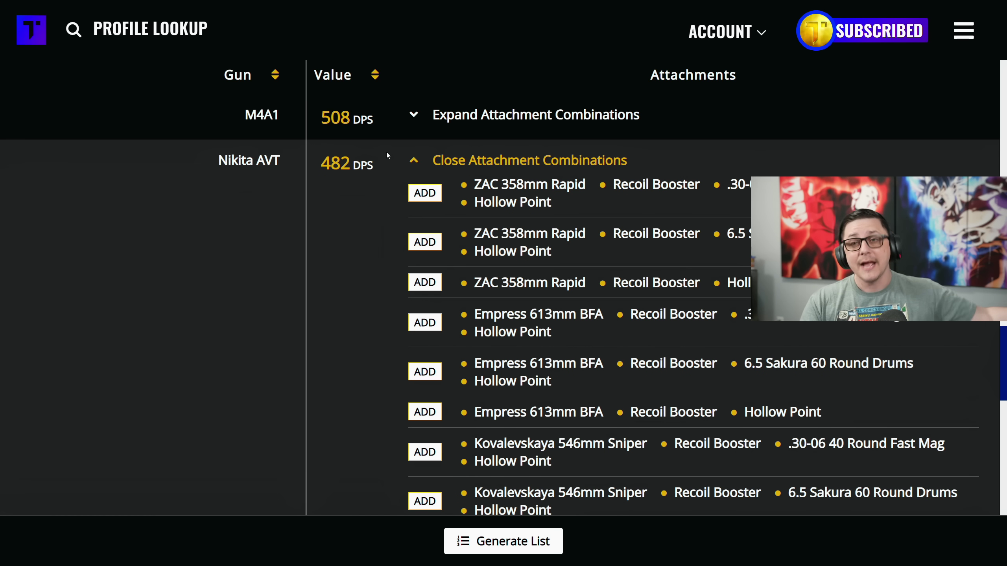
scroll(392, 163, down, 5)
scroll(433, 252, up, 10)
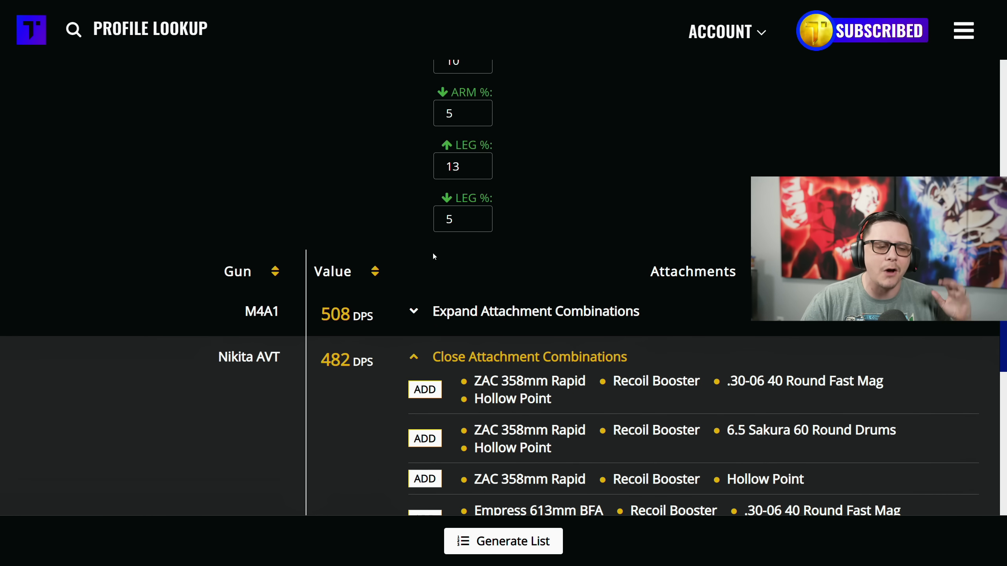
scroll(439, 318, down, 5)
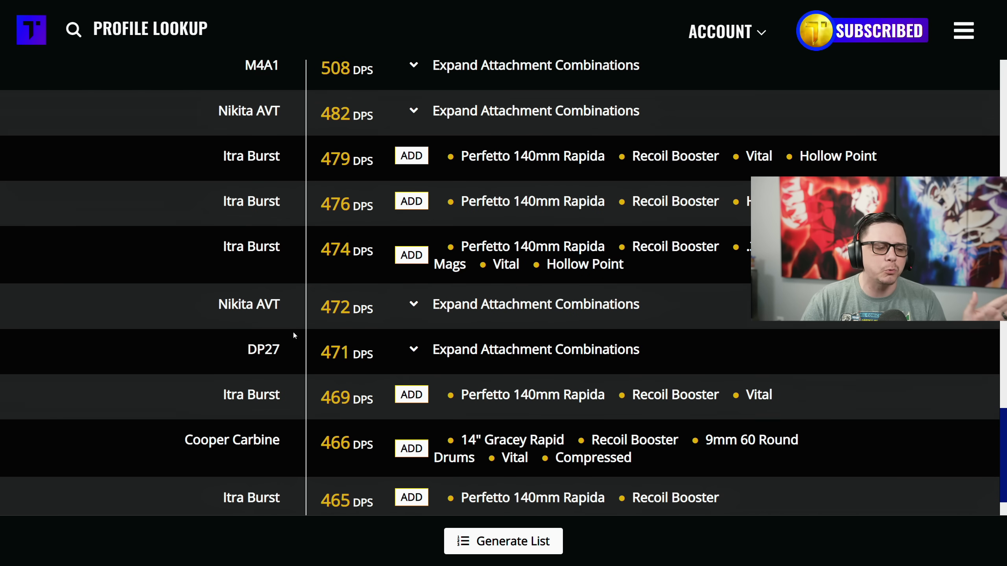
scroll(575, 230, up, 20)
scroll(575, 230, up, 2)
click(518, 282)
click(575, 282)
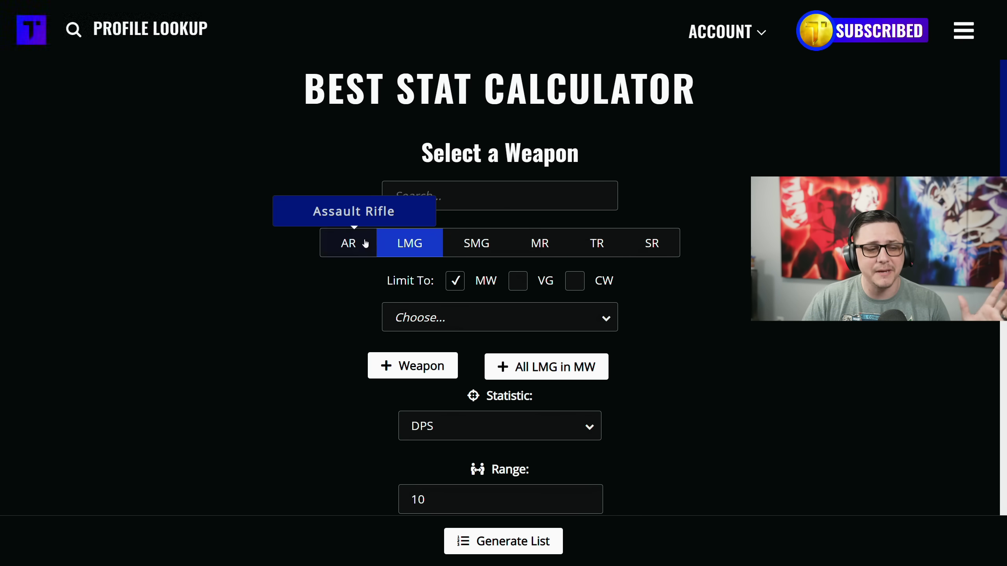
Switch to the SMG class and add all ten MW SMGs to the comparison.
click(477, 245)
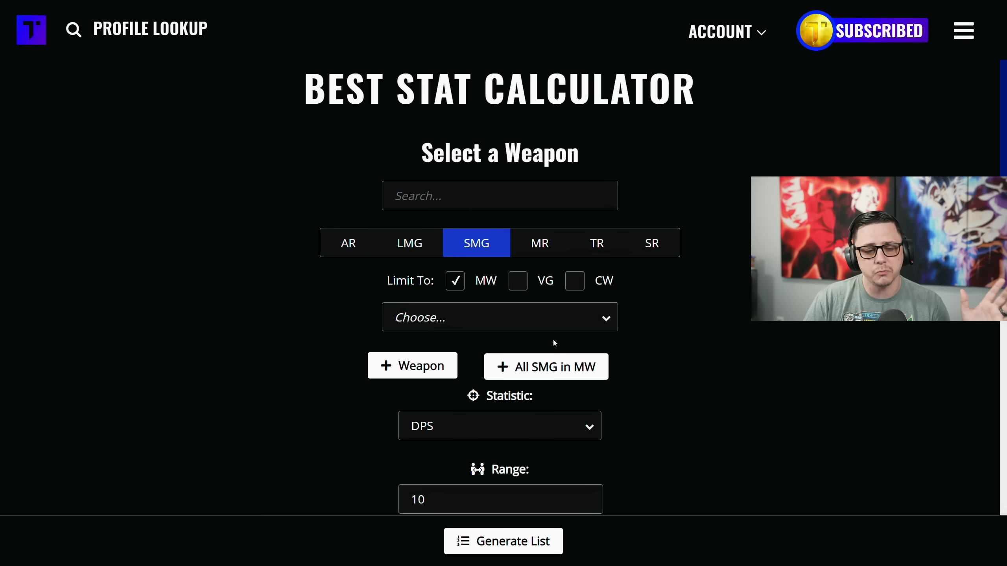
click(566, 377)
scroll(631, 354, down, 6)
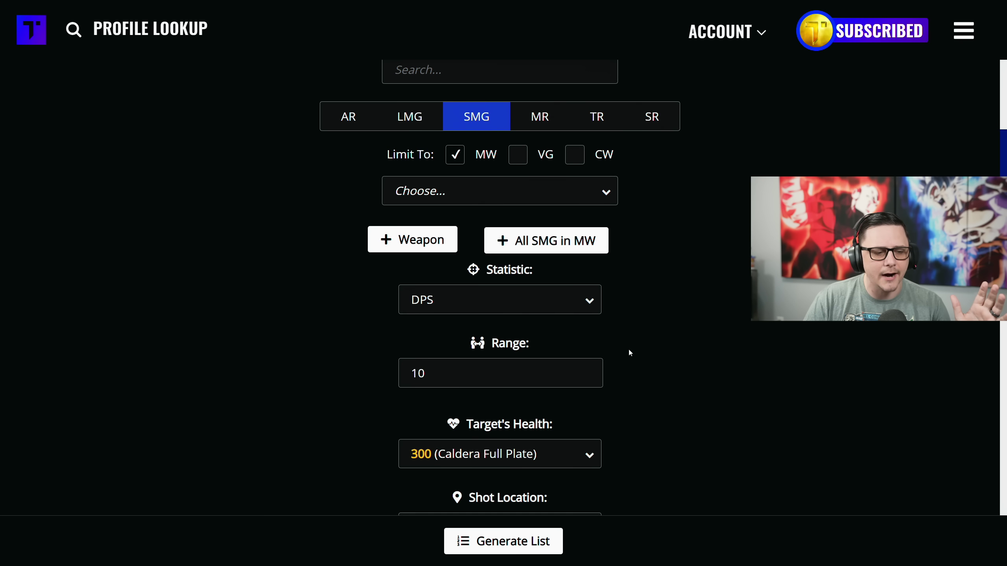
scroll(562, 325, up, 6)
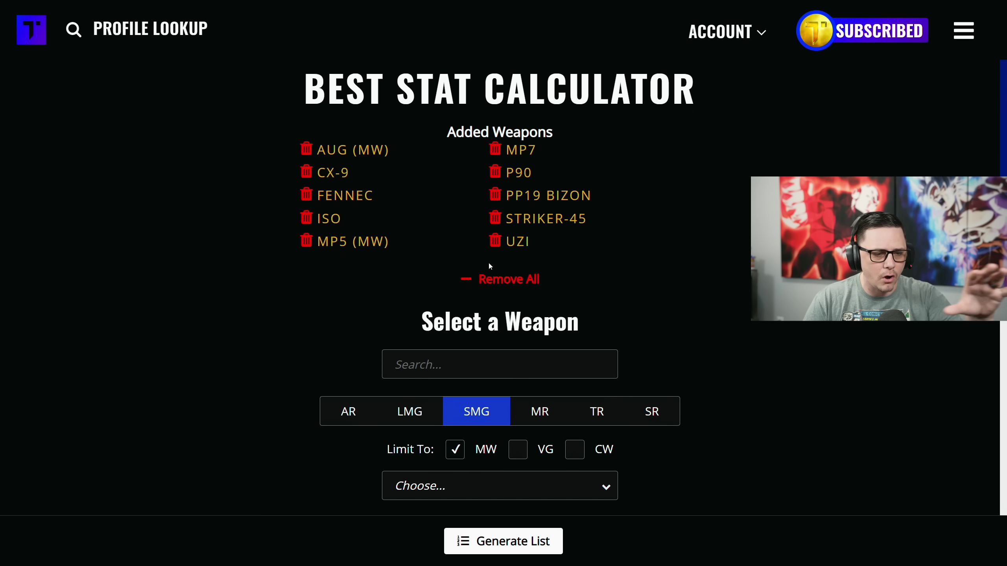
scroll(490, 266, down, 6)
Set the ranking statistic to TTK and generate the list, led by CX-9 at 463 ms.
click(523, 303)
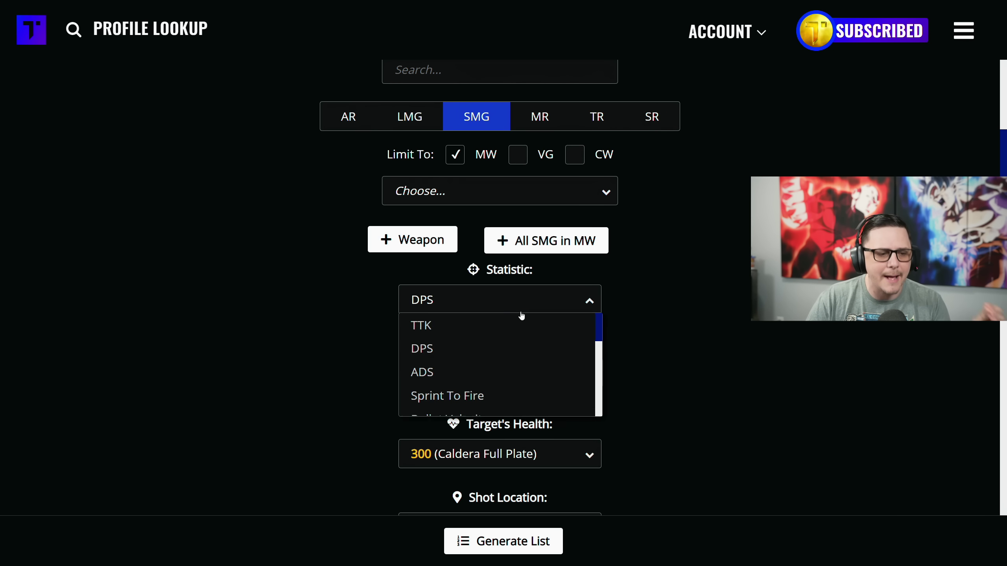
click(465, 325)
scroll(445, 310, down, 5)
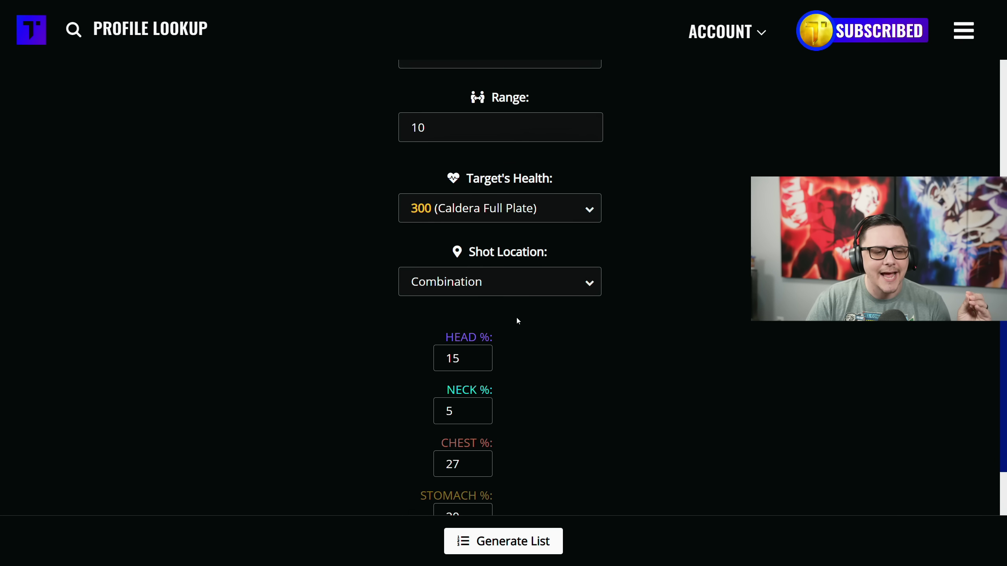
scroll(562, 396, down, 6)
click(511, 544)
Expand attachment combinations for the 463 ms CX-9 and 608 ms Fennec rows, then return to the top.
scroll(559, 325, down, 6)
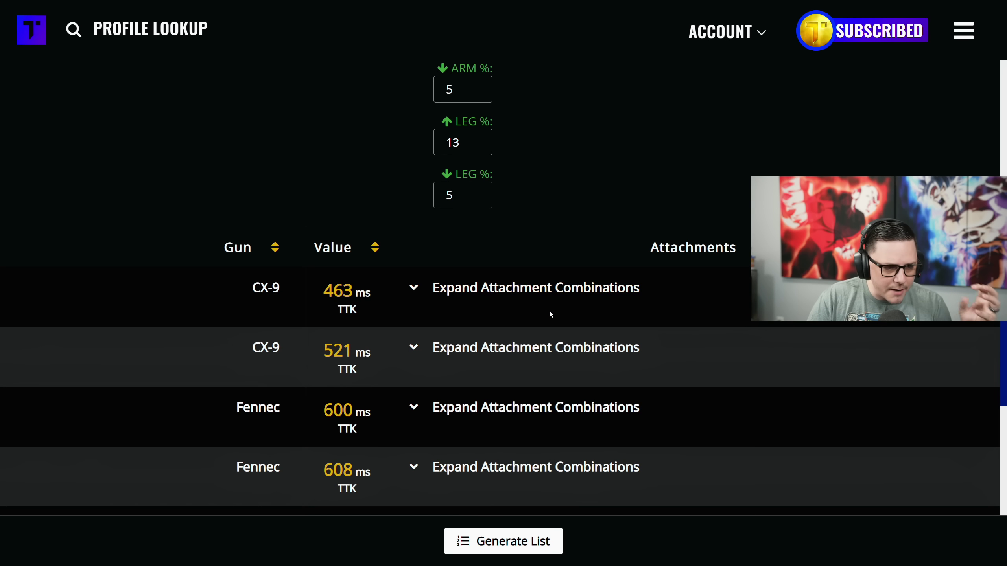
scroll(551, 315, down, 2)
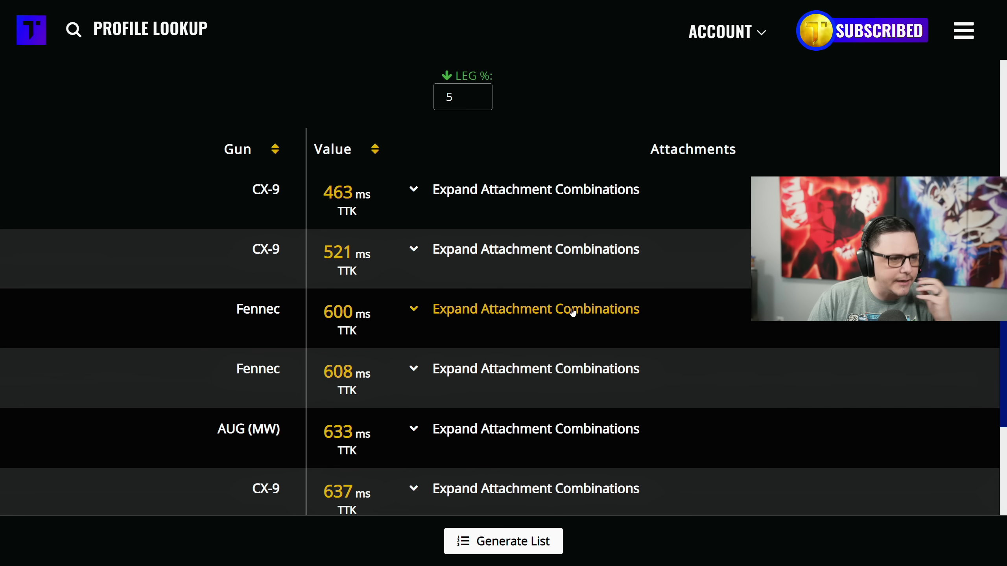
click(455, 201)
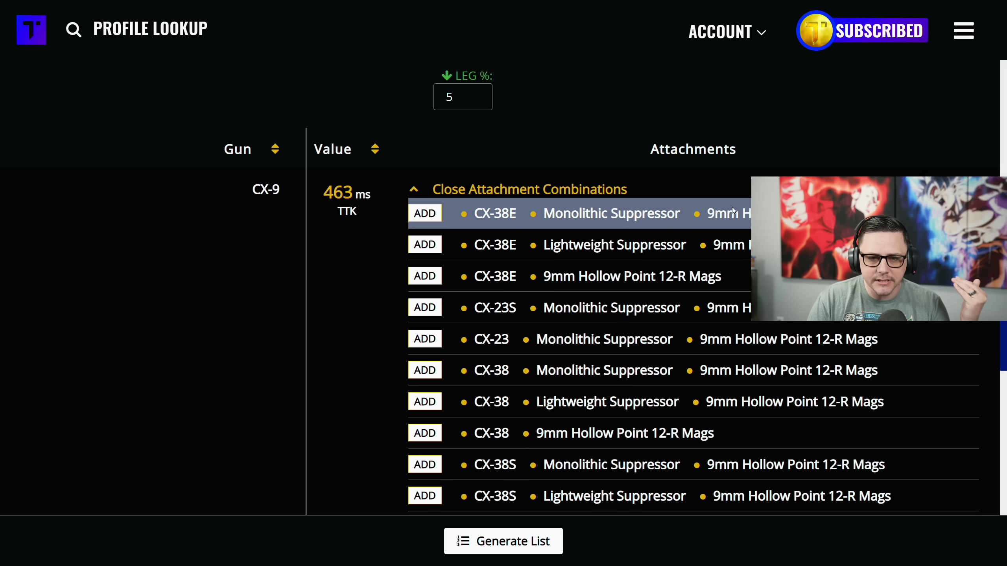
scroll(549, 214, down, 1)
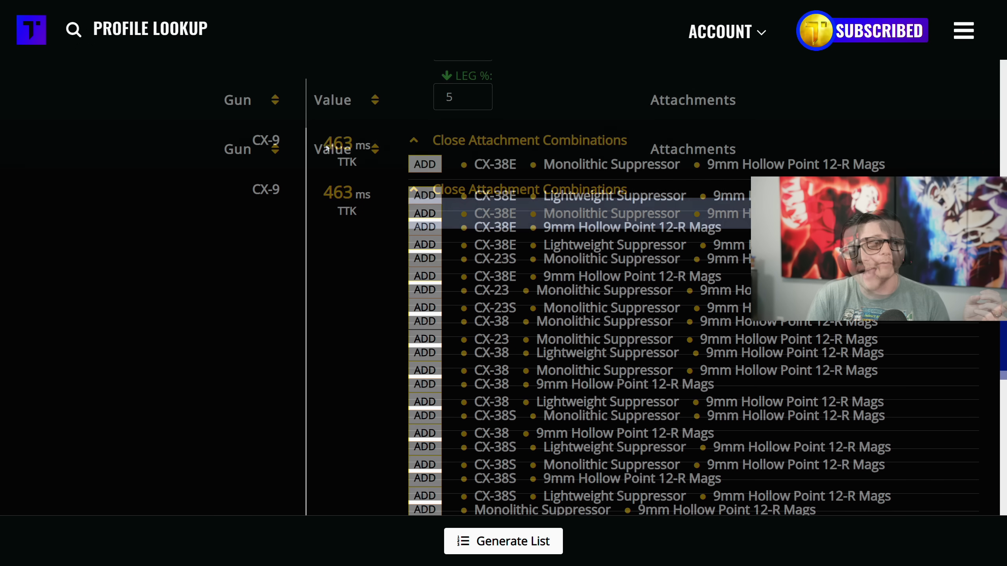
scroll(549, 254, down, 4)
scroll(549, 253, down, 3)
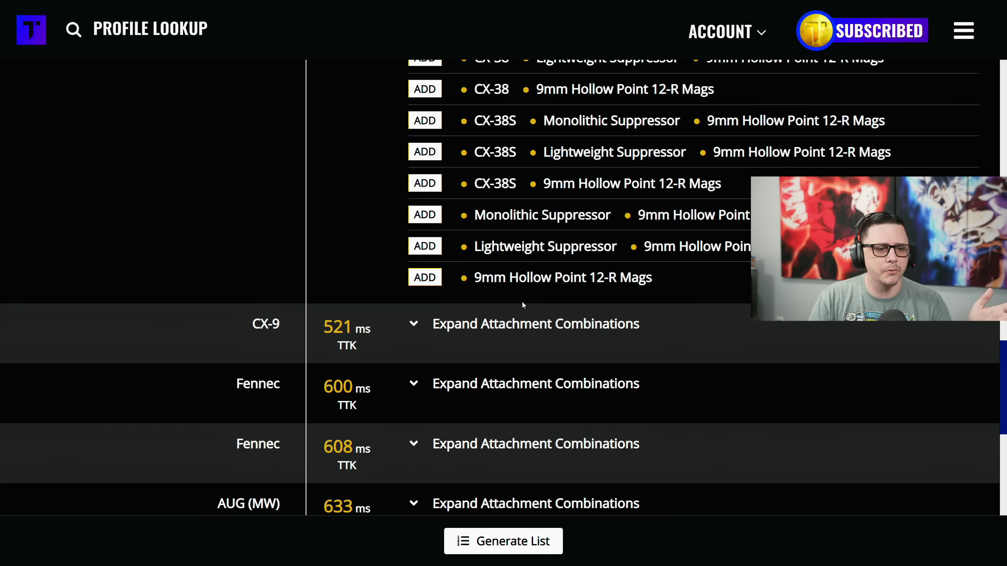
click(595, 215)
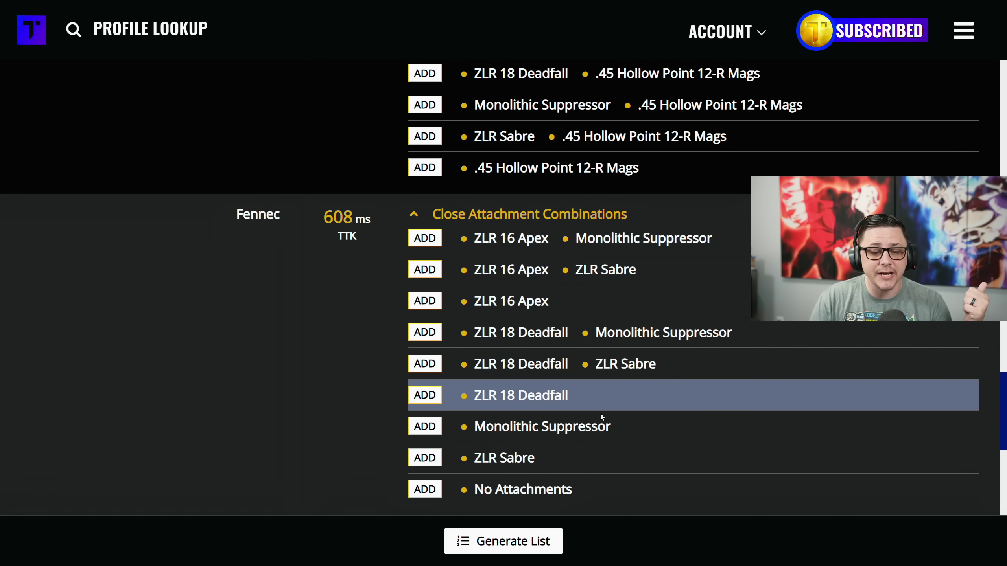
scroll(385, 264, up, 20)
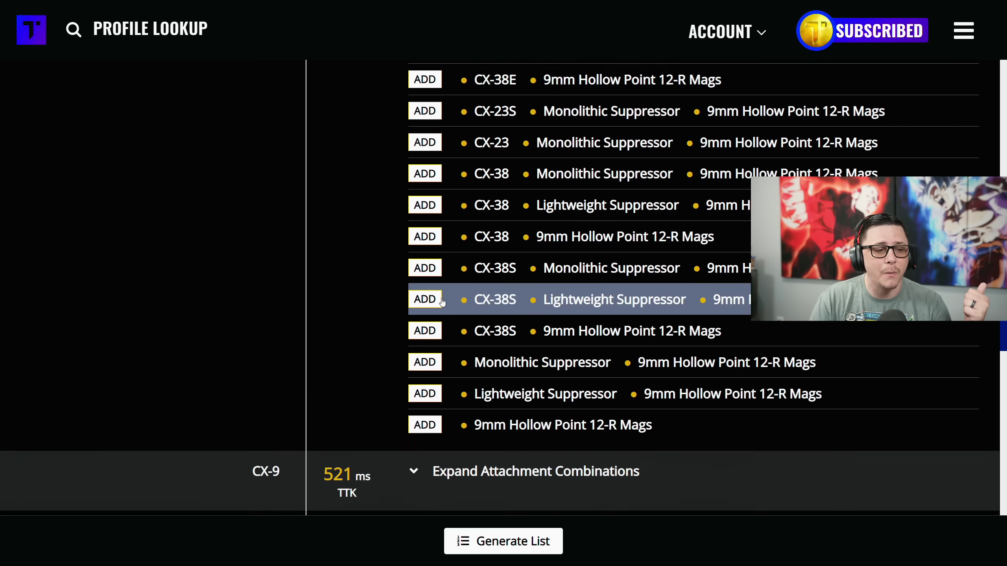
scroll(542, 346, up, 3)
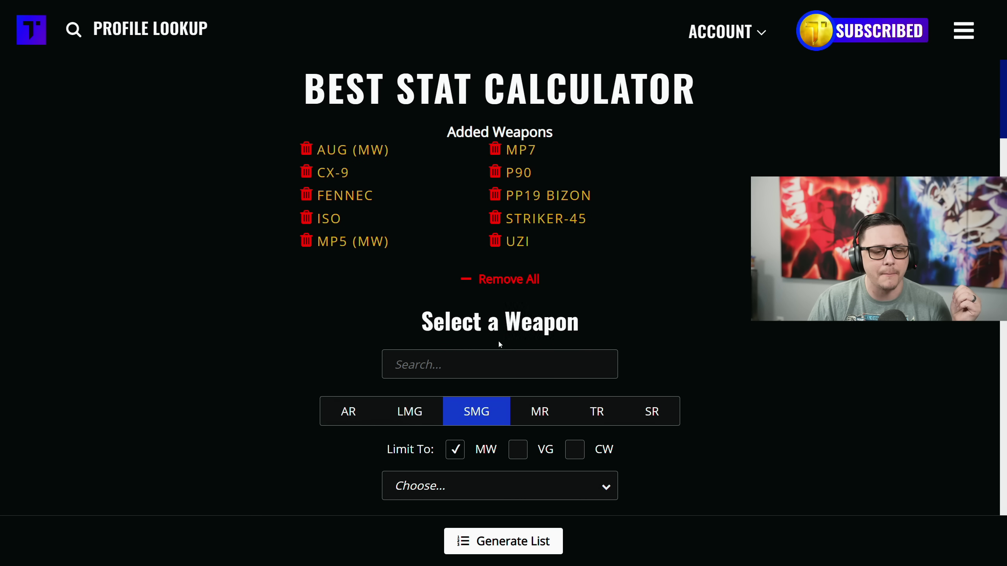
Remove all weapons and set the Limit To filter to CW only.
click(493, 281)
click(525, 286)
click(456, 282)
click(519, 281)
click(574, 282)
Add all CW SMGs to get a TTK ranking led by AK-74u at 690 ms, zooming out.
click(580, 367)
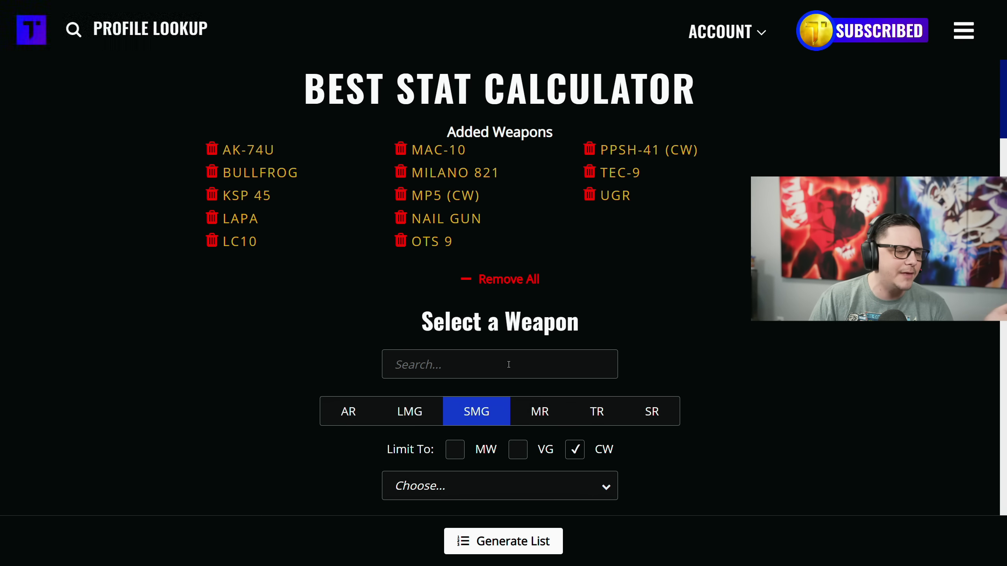
scroll(508, 365, down, 20)
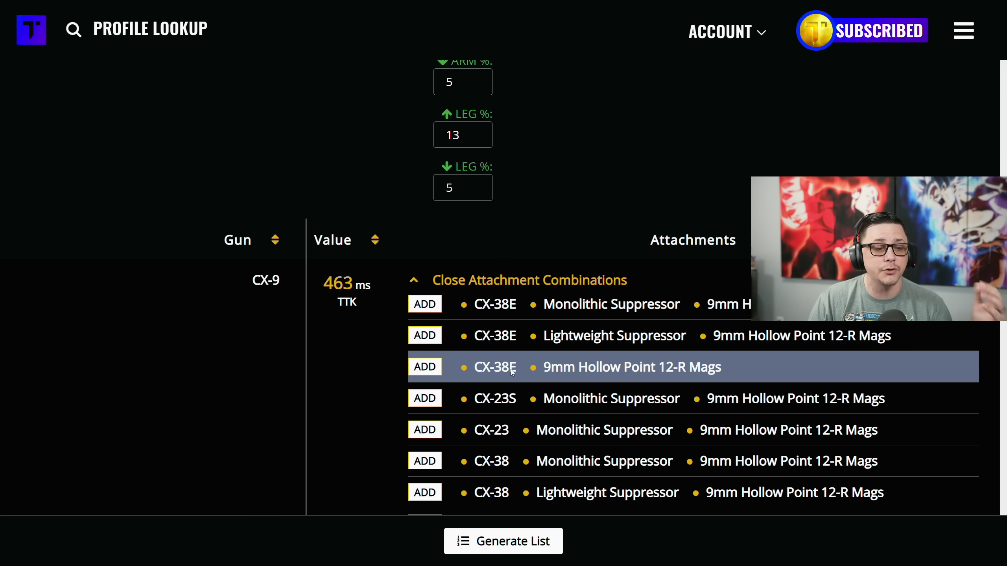
scroll(503, 357, up, 12)
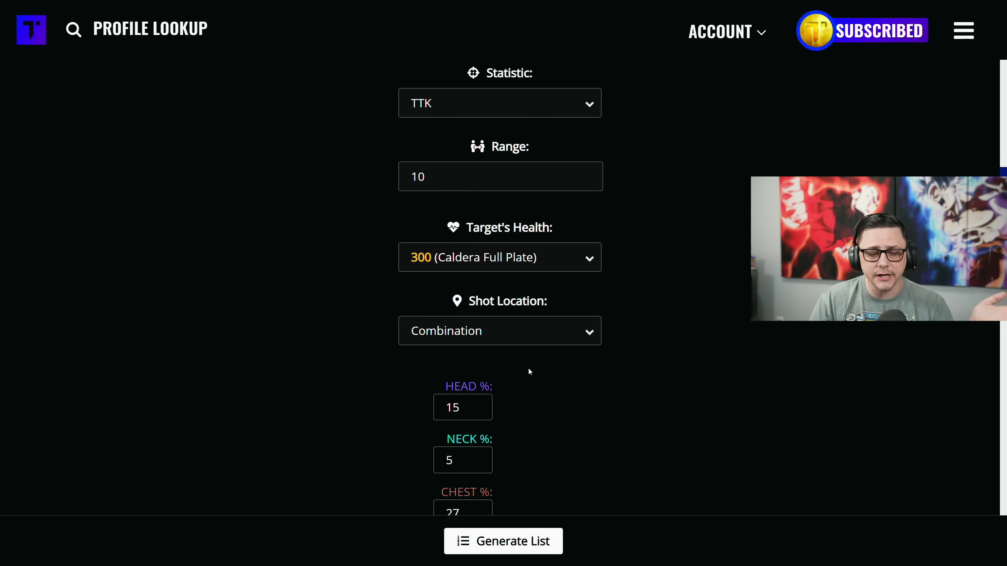
scroll(527, 373, down, 12)
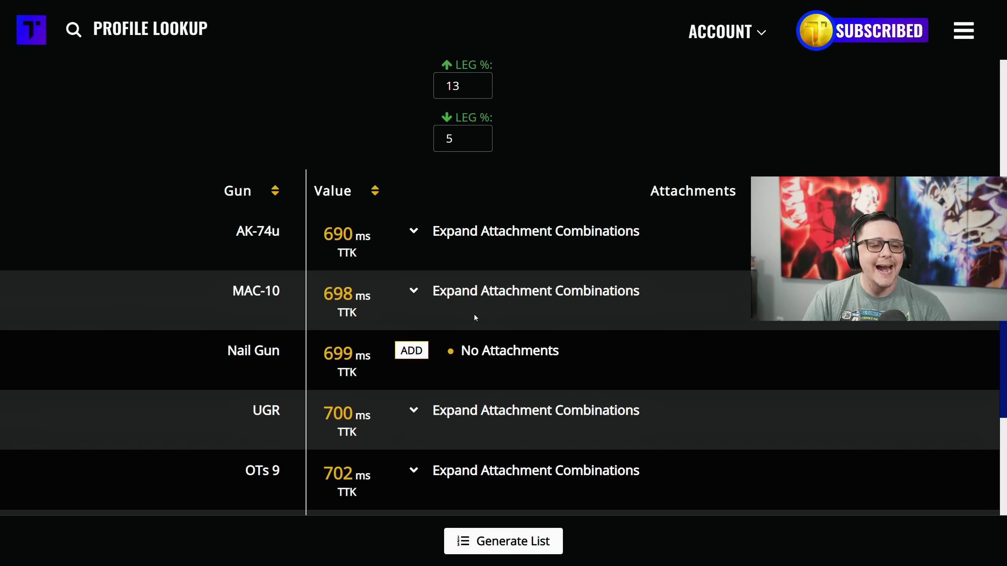
key(ctrl+minus)
key(ctrl+minus)
key(ctrl+minus)
key(ctrl+minus)
Scroll through the zoomed-out CW SMG TTK ranking, then go back to the TrueGameData home page.
scroll(513, 332, up, 8)
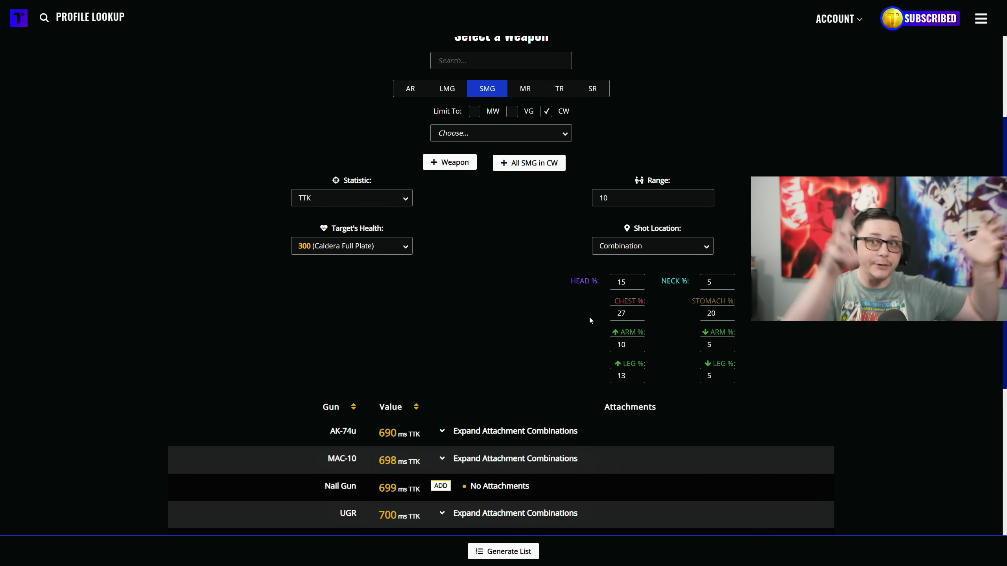
scroll(505, 312, down, 4)
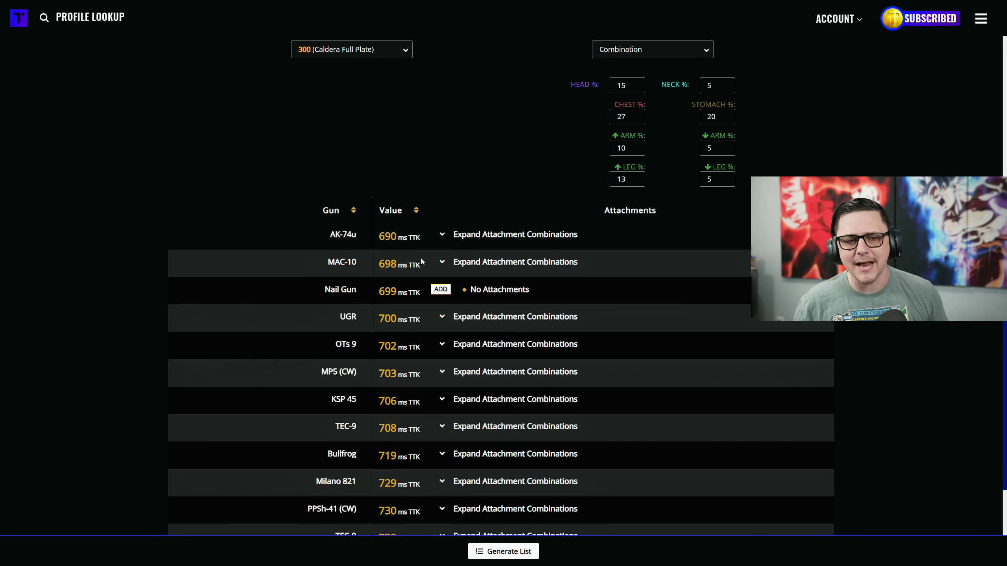
scroll(419, 148, up, 9)
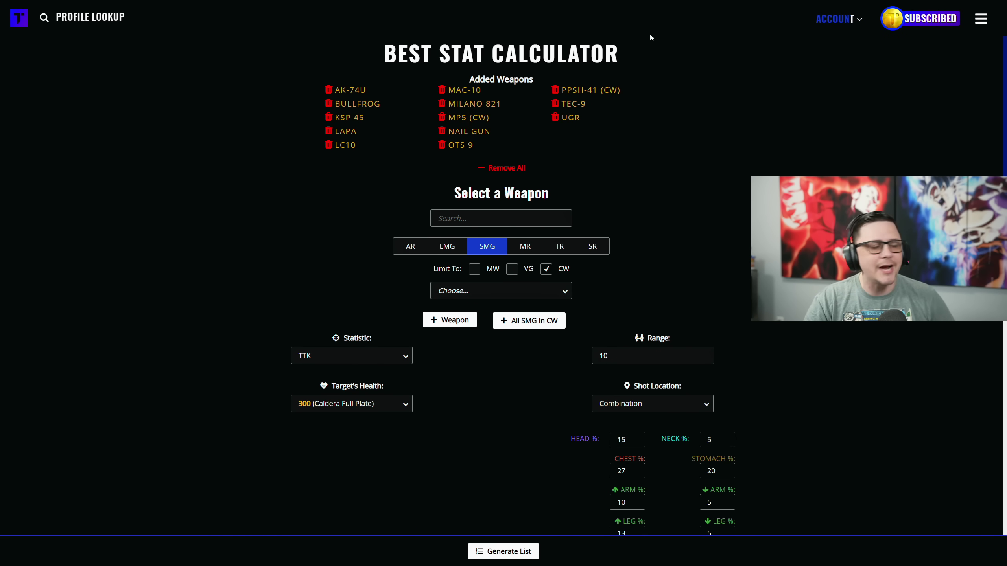
key(alt+Left)
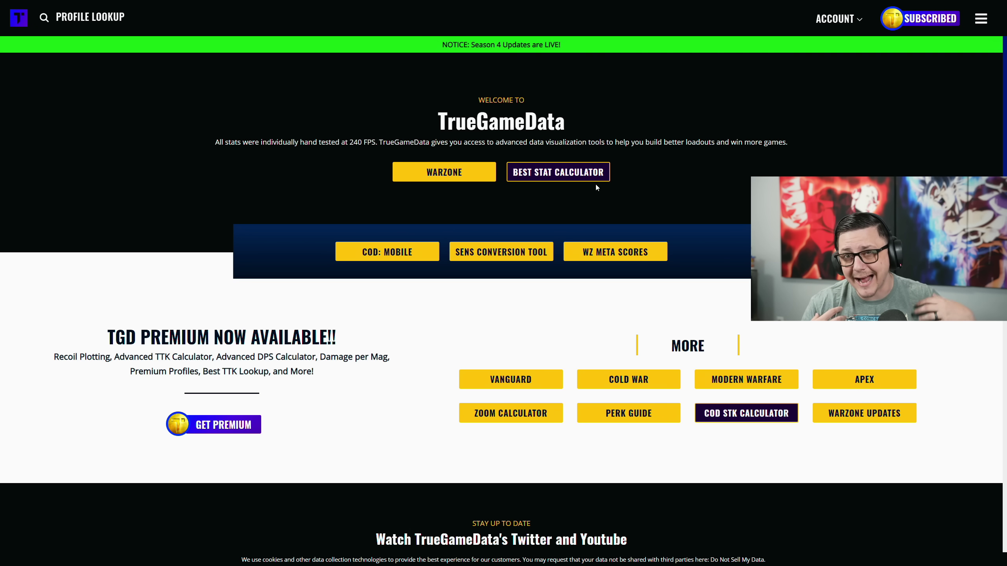